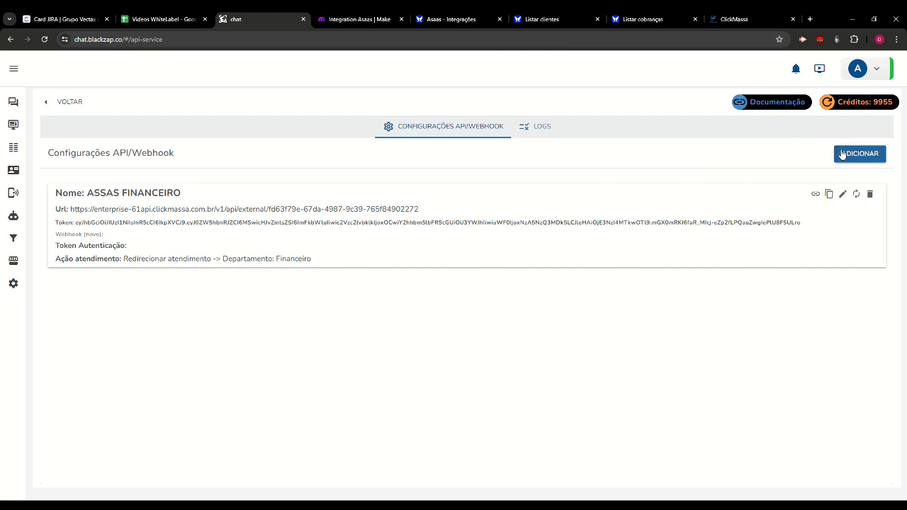
# - Review the name and sending channel options of the ASSAS FINANCEIRO configuration, and close it without saving
pyautogui.click(842, 193)
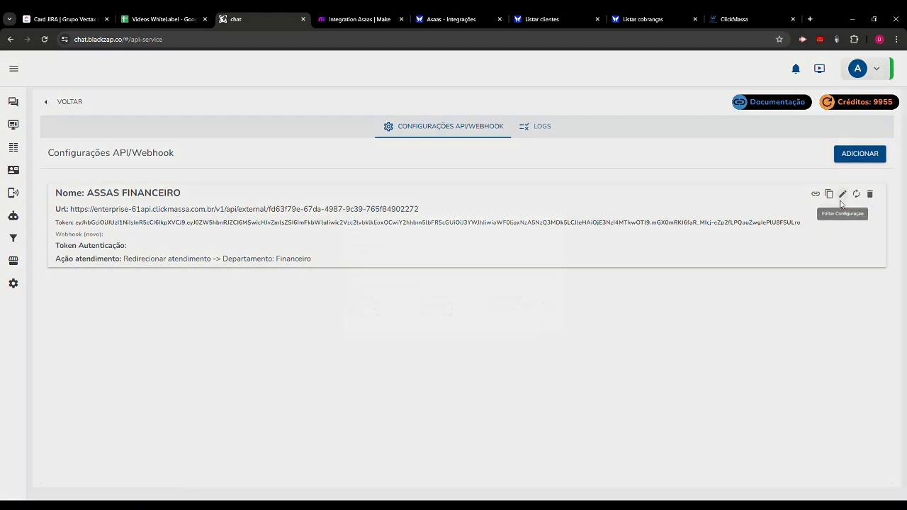
pyautogui.moveTo(192, 136); pyautogui.dragTo(86, 133)
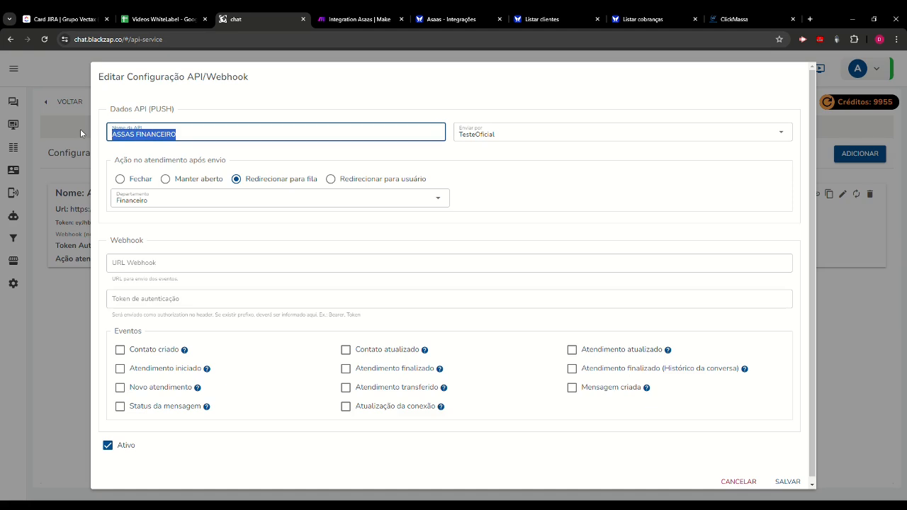
pyautogui.click(486, 135)
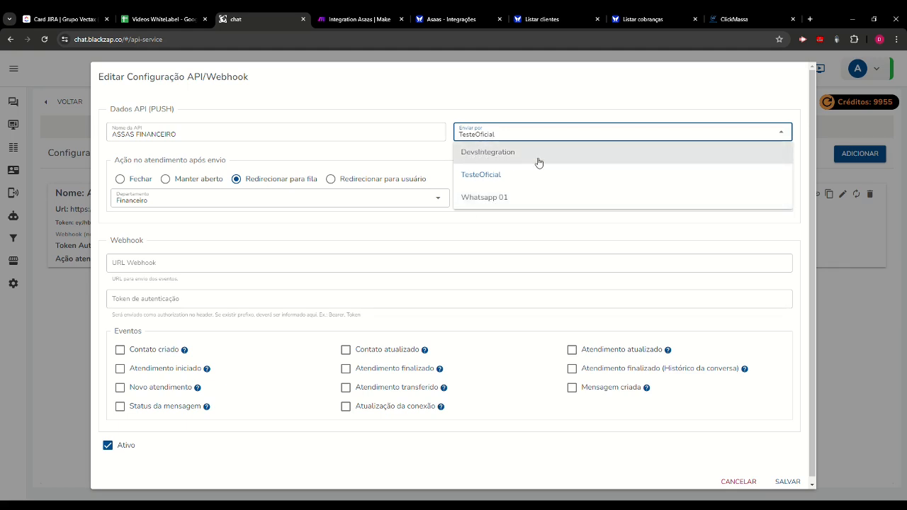
pyautogui.click(532, 221)
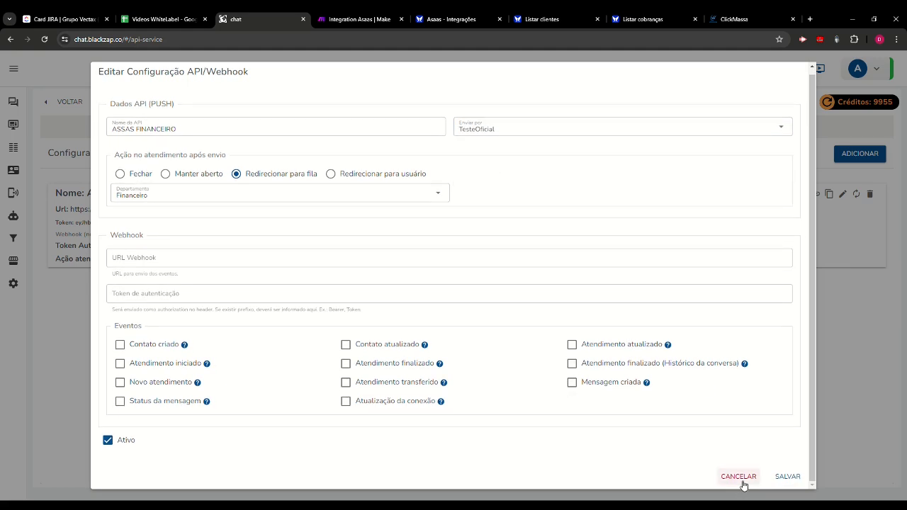
pyautogui.click(739, 481)
# - Check the connected communication channels and return to the API/Webhook settings
pyautogui.click(21, 195)
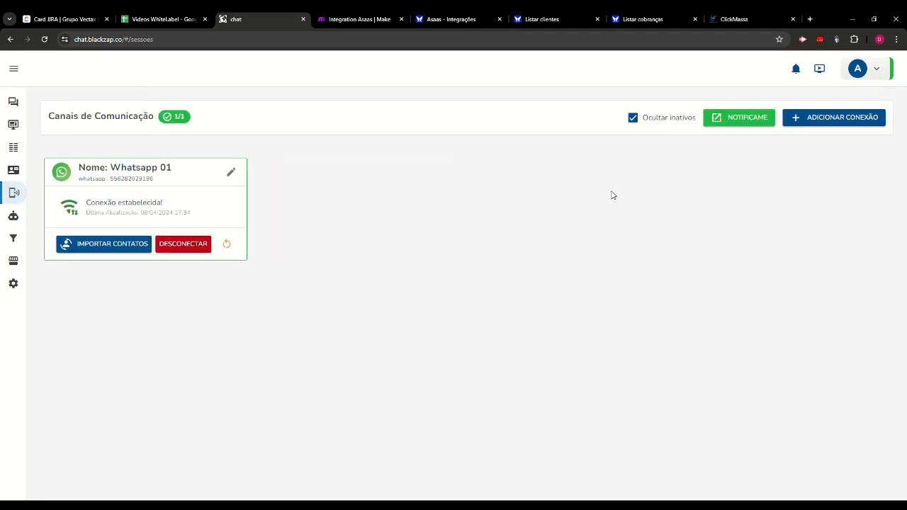
pyautogui.moveTo(5, 106)
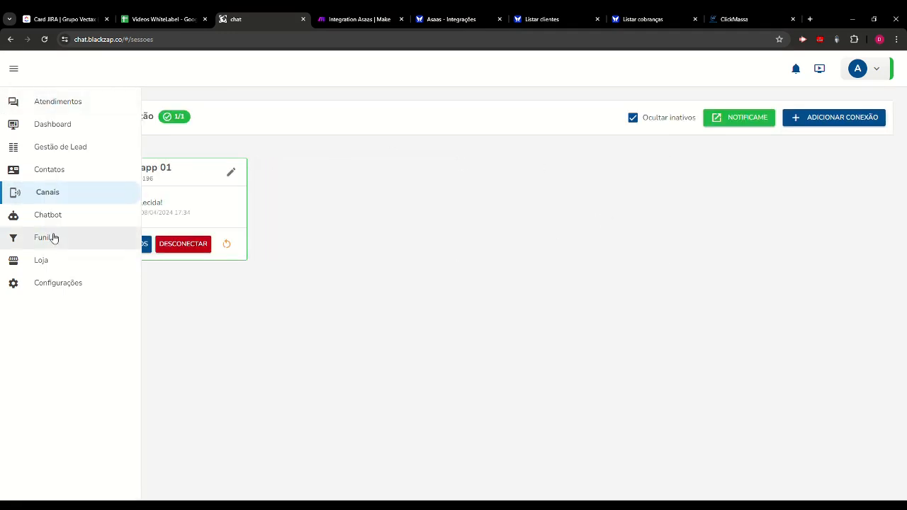
pyautogui.click(90, 284)
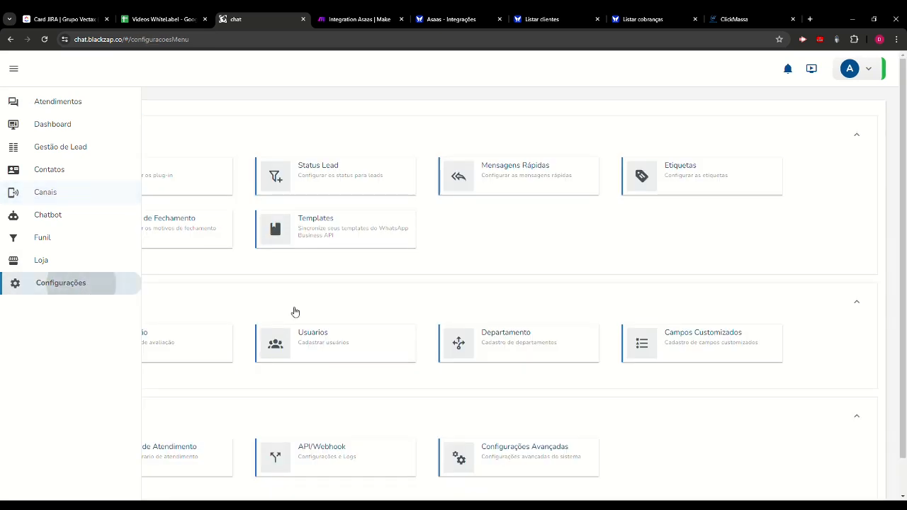
pyautogui.scroll(-1, 319, 347)
pyautogui.click(348, 417)
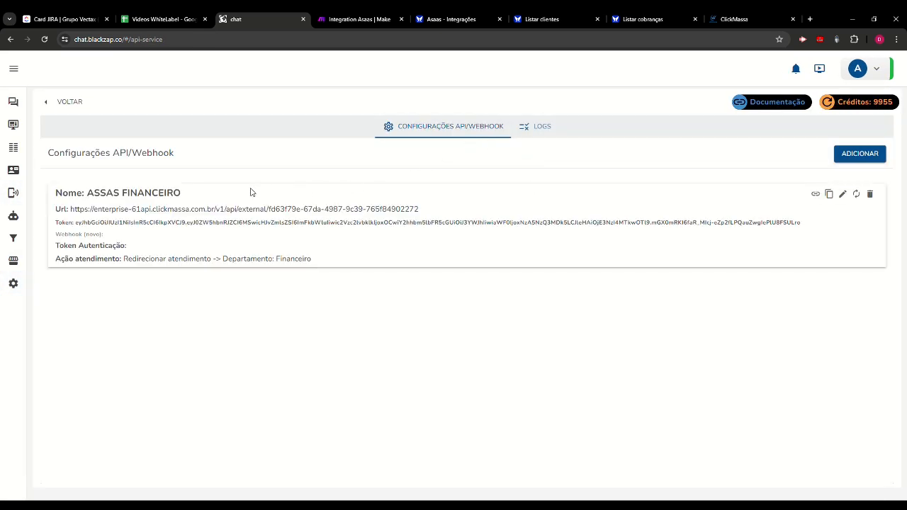
# - Edit the ASSAS FINANCEIRO configuration so that it sends through Whatsapp 01
pyautogui.click(859, 155)
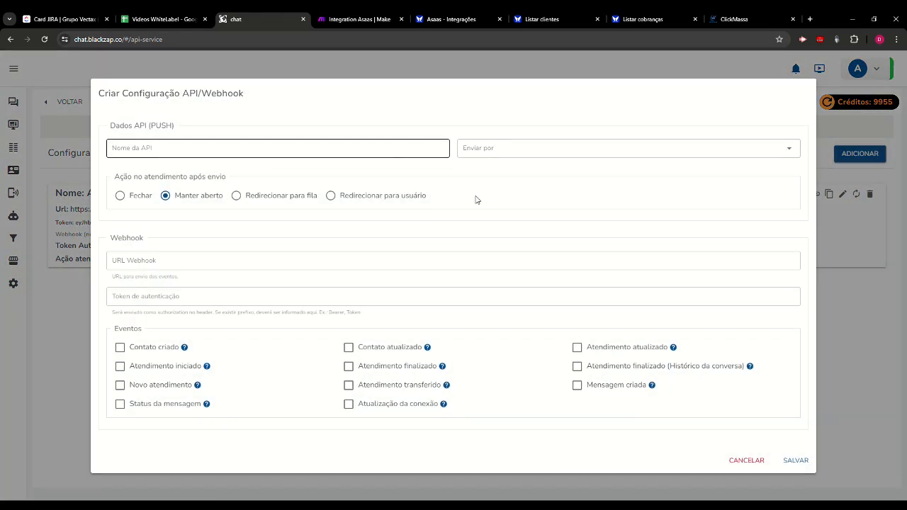
pyautogui.click(745, 459)
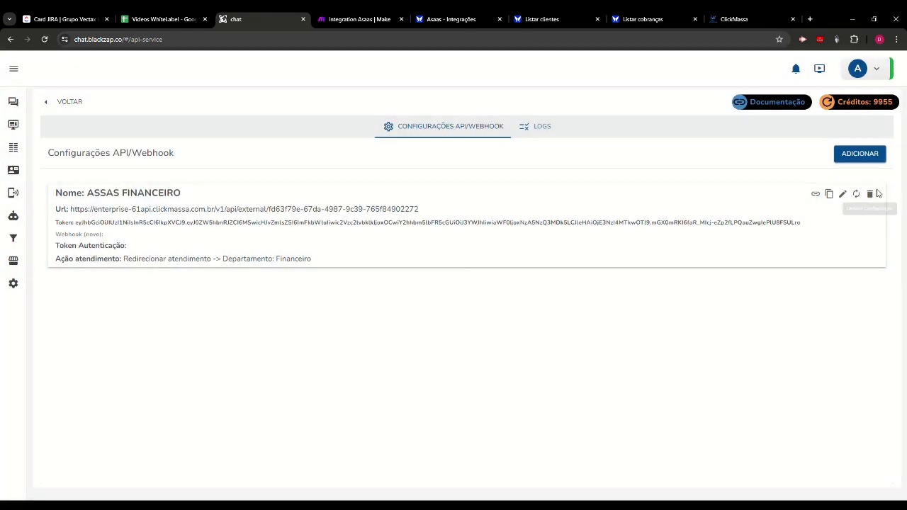
pyautogui.click(843, 194)
pyautogui.click(496, 136)
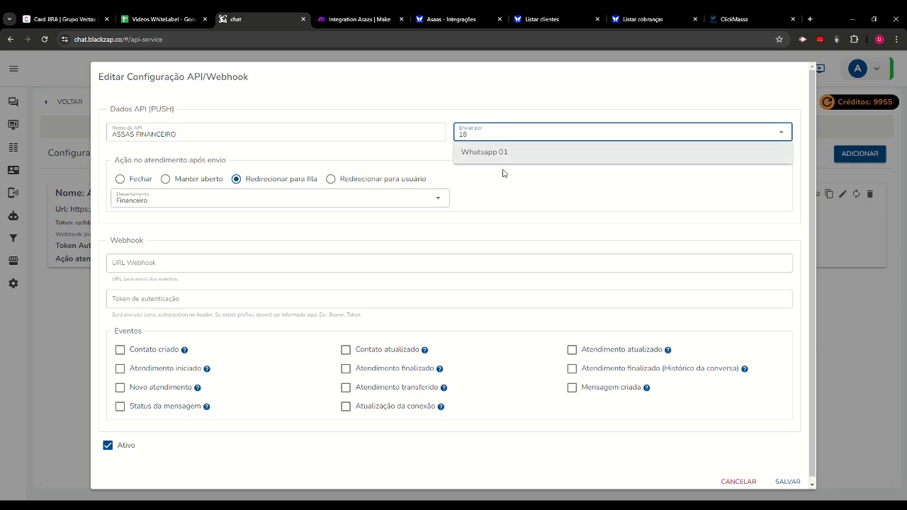
pyautogui.click(514, 151)
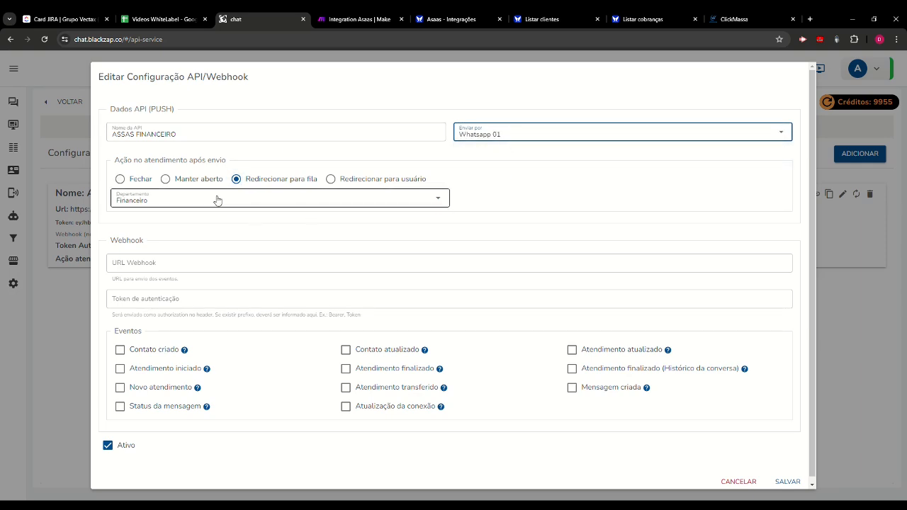
# - Try the post-send actions Fechar, Manter aberto and Redirecionar para usuário, and return to Redirecionar para fila
pyautogui.click(121, 179)
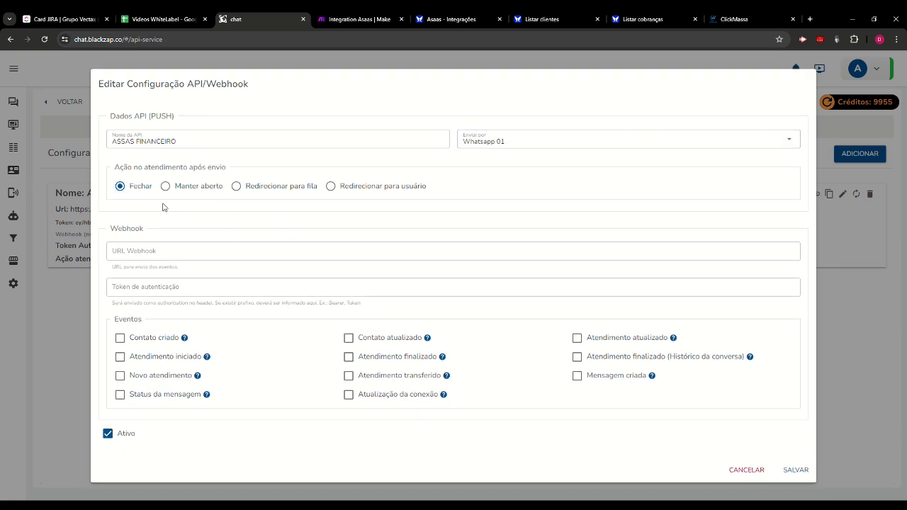
pyautogui.click(264, 186)
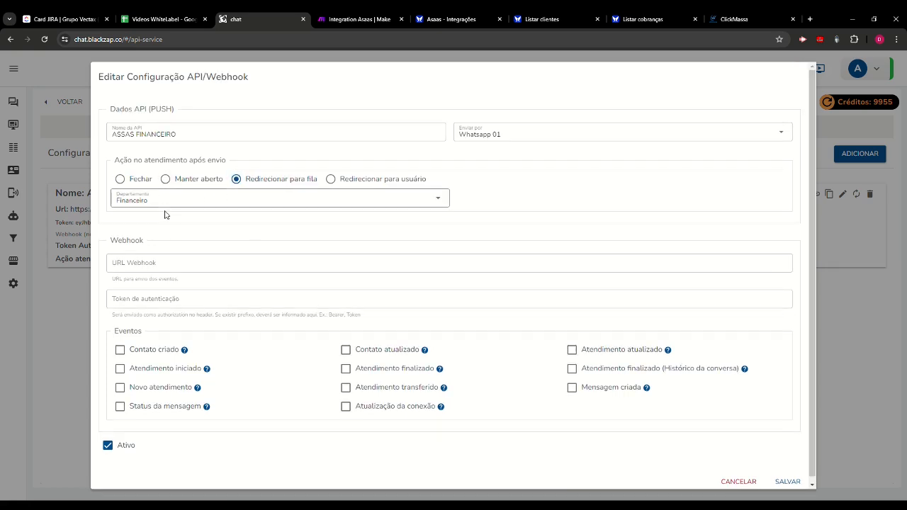
pyautogui.click(189, 184)
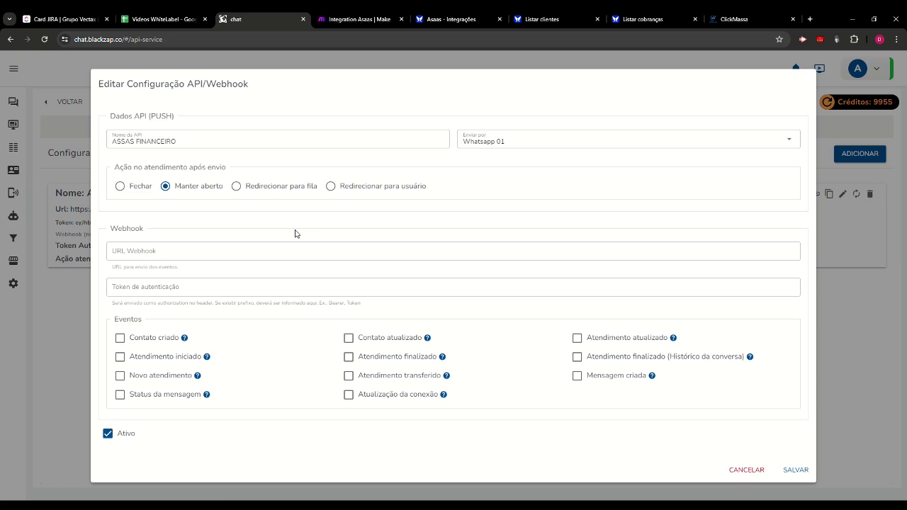
pyautogui.click(294, 189)
pyautogui.click(395, 187)
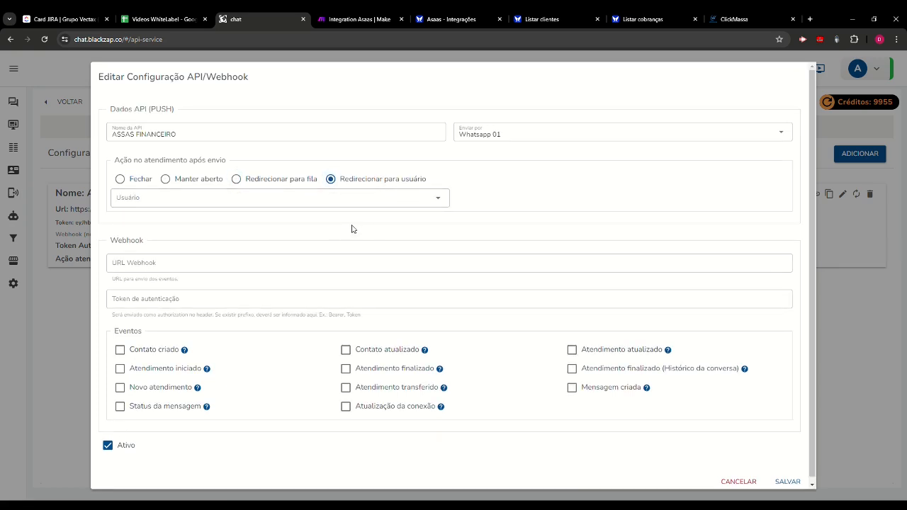
pyautogui.click(255, 202)
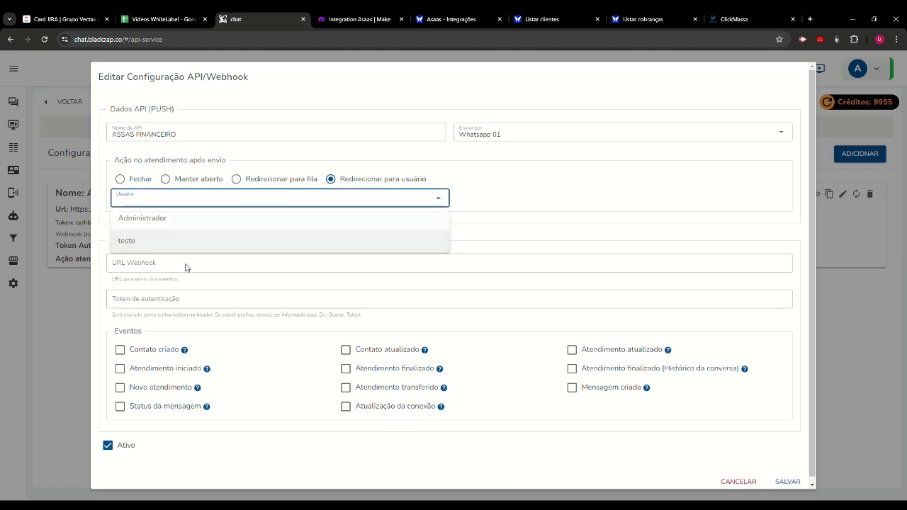
pyautogui.click(236, 178)
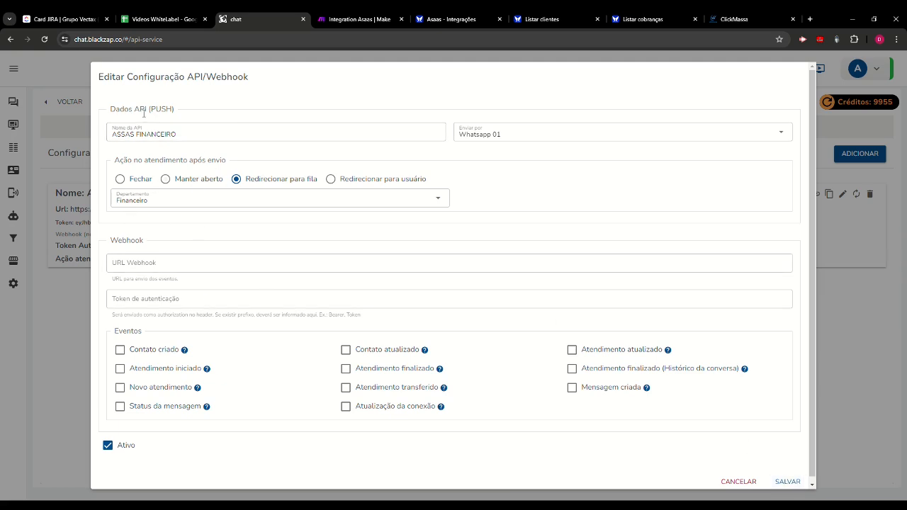
# - Review the API name and save the edited ASSAS FINANCEIRO configuration
pyautogui.moveTo(140, 110); pyautogui.dragTo(193, 109)
pyautogui.click(135, 134)
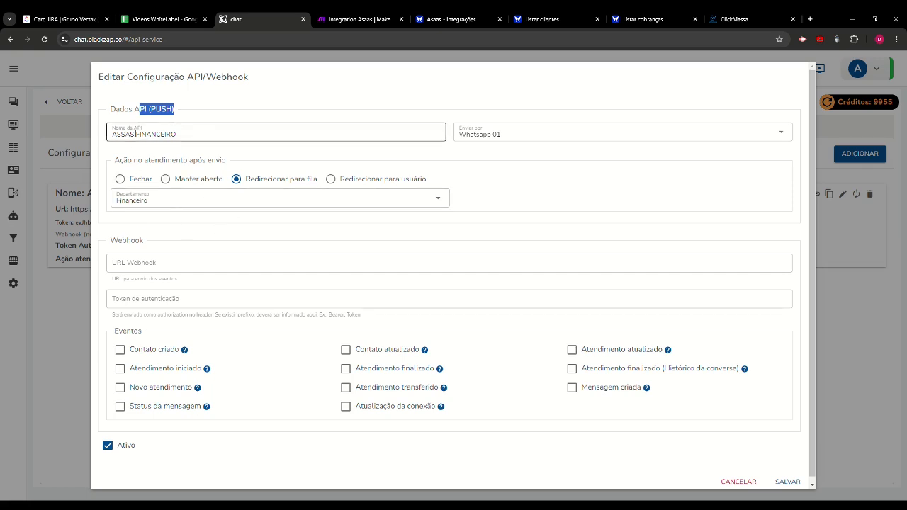
pyautogui.moveTo(126, 140); pyautogui.dragTo(215, 142)
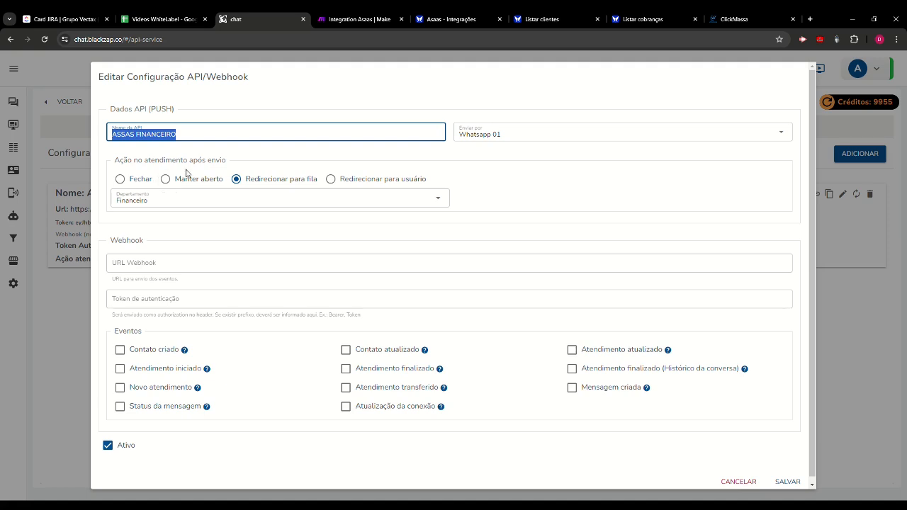
pyautogui.click(788, 482)
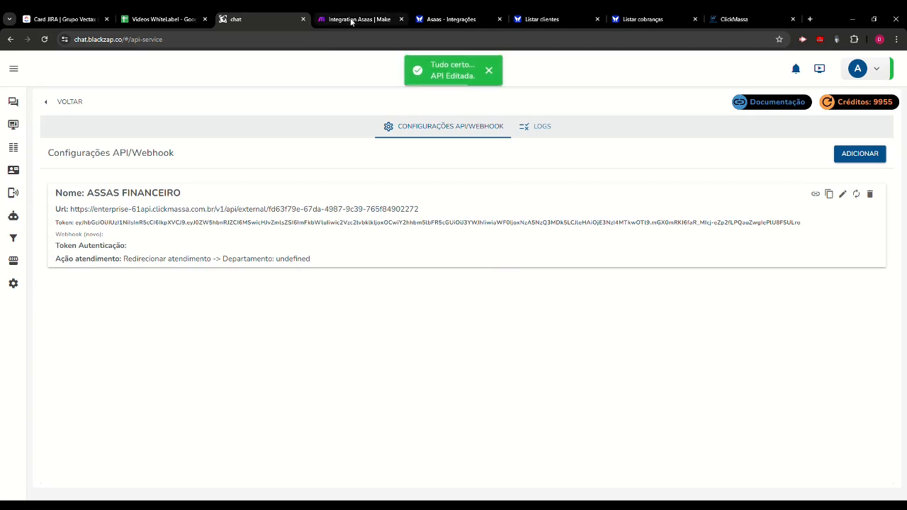
# - Switch to the Integration Asaas scenario in Make and review the address of the existing Webhooks module
pyautogui.click(351, 20)
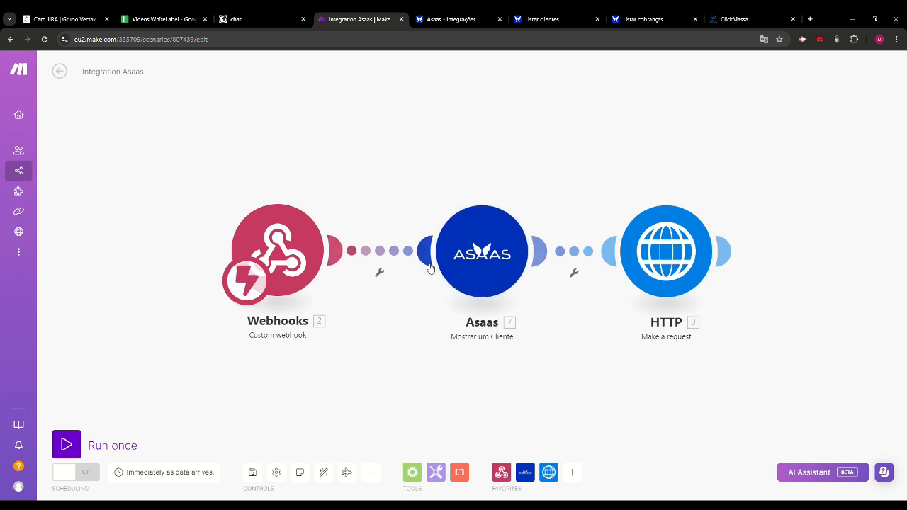
pyautogui.scroll(-1, 636, 397)
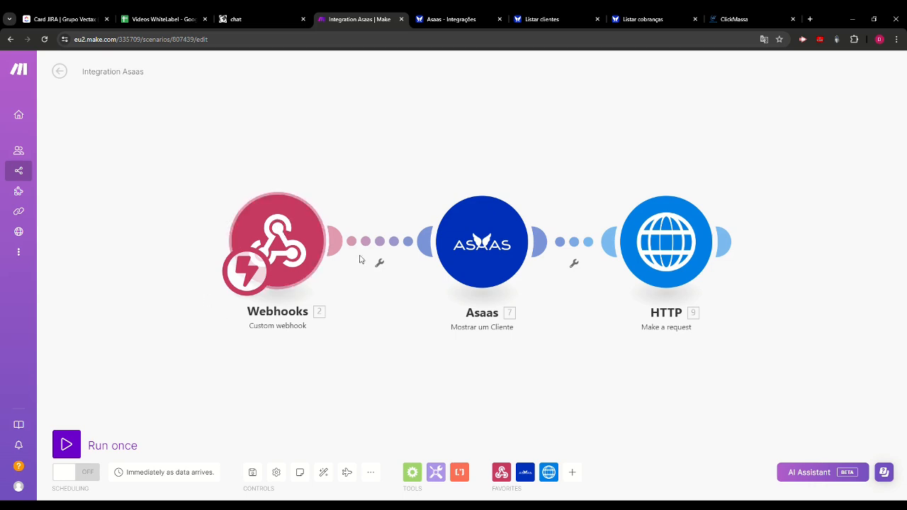
pyautogui.click(275, 240)
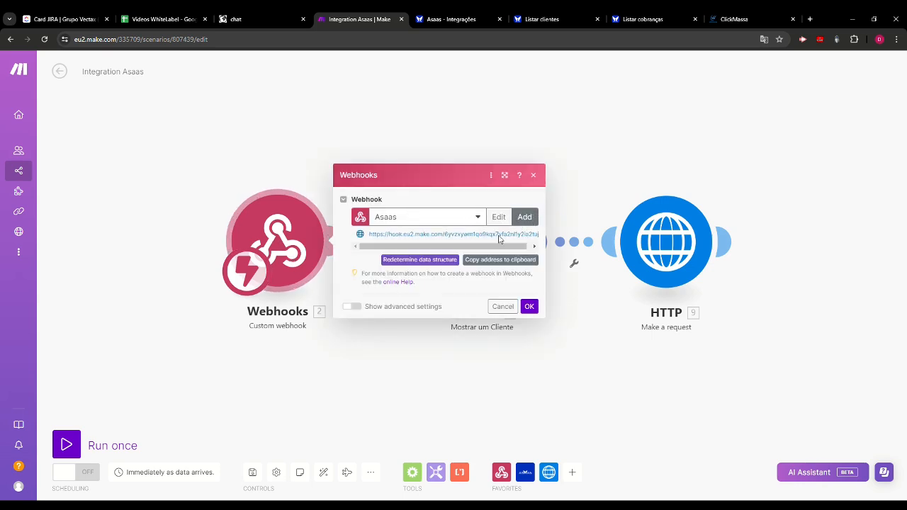
pyautogui.moveTo(394, 238); pyautogui.dragTo(533, 243)
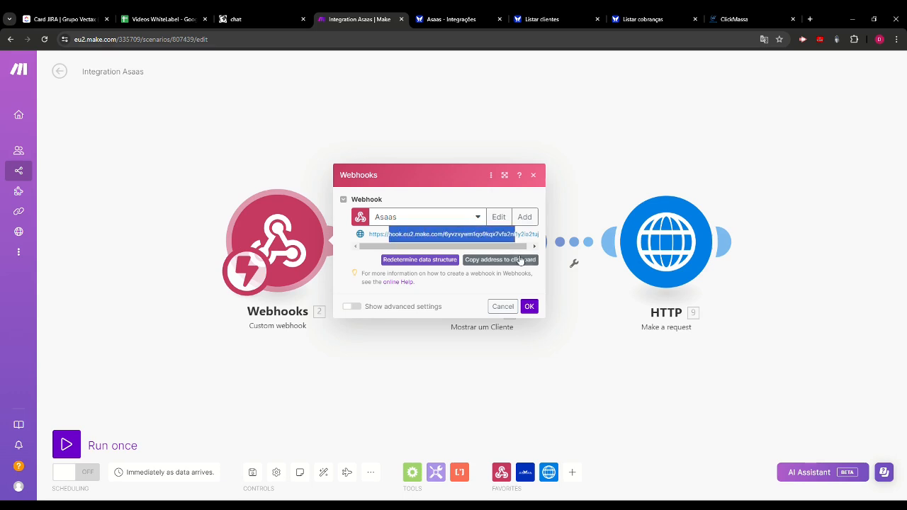
pyautogui.click(529, 306)
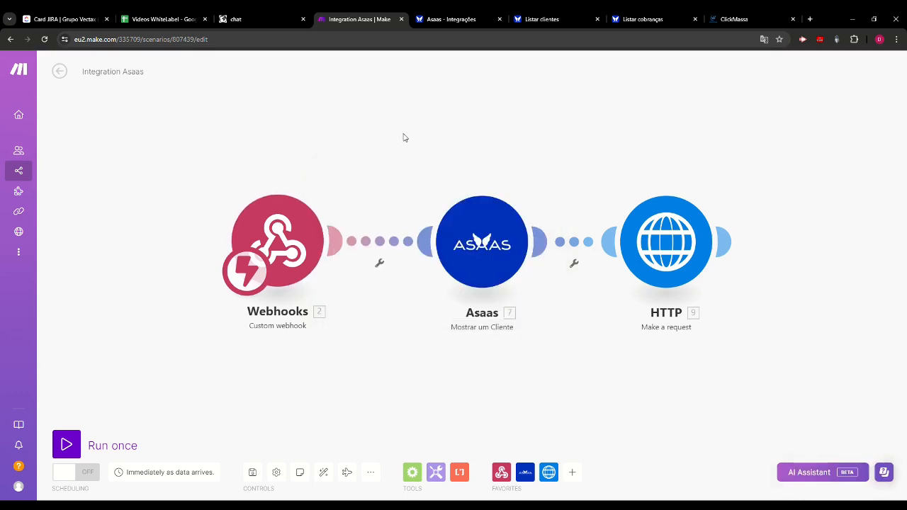
# - Add a new Webhooks module of the Custom webhook trigger type to the scenario
pyautogui.rightClick(406, 135)
pyautogui.click(443, 137)
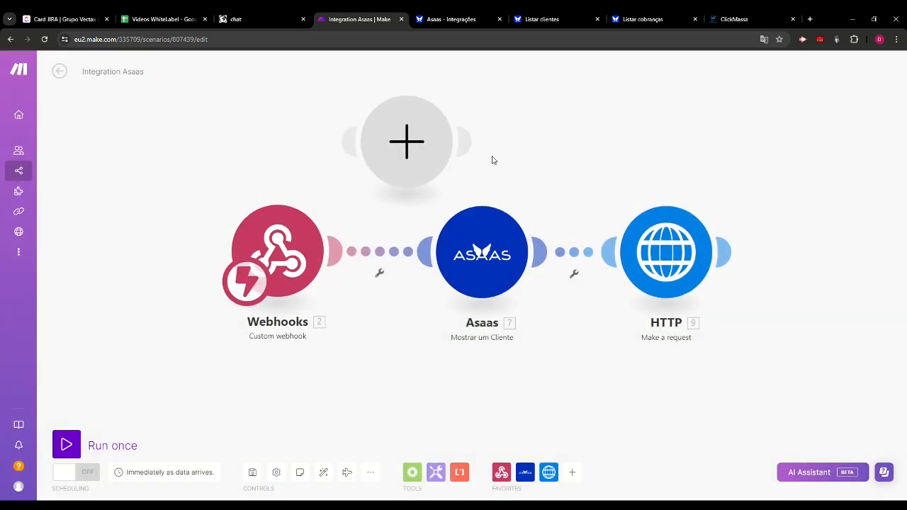
pyautogui.click(411, 163)
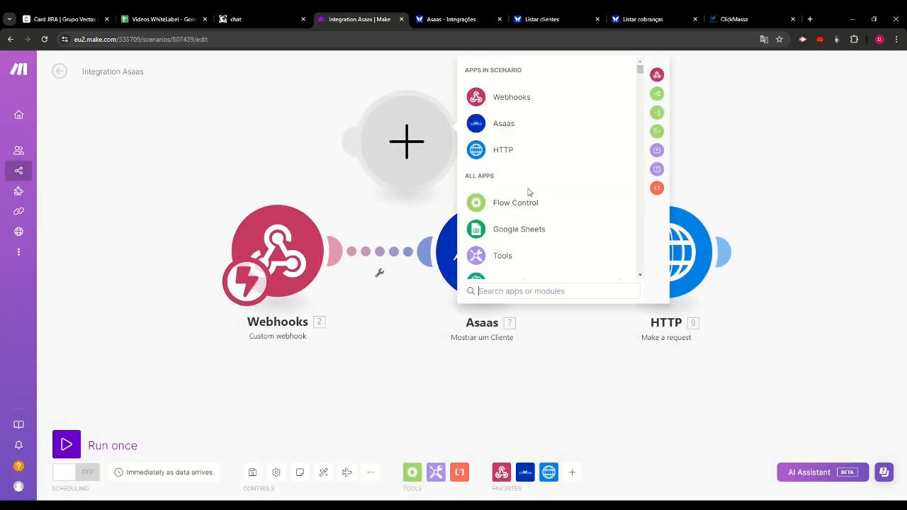
pyautogui.click(515, 104)
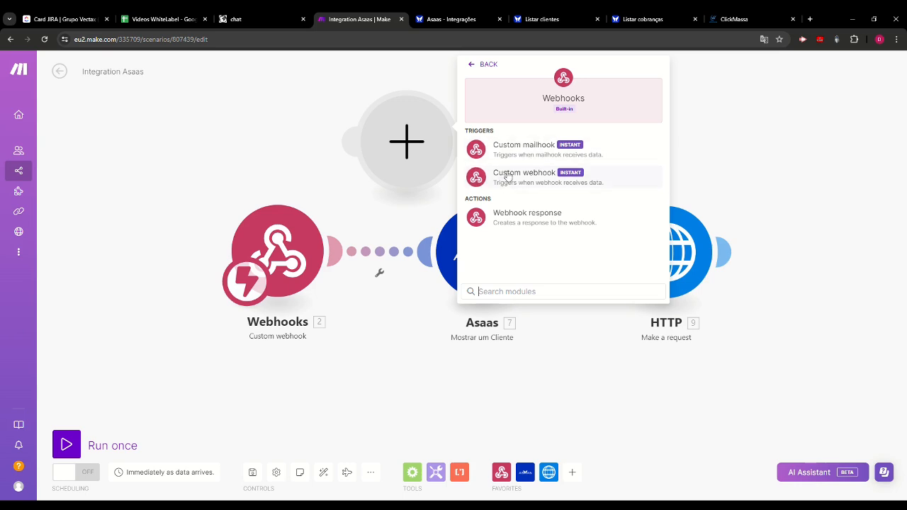
pyautogui.click(548, 180)
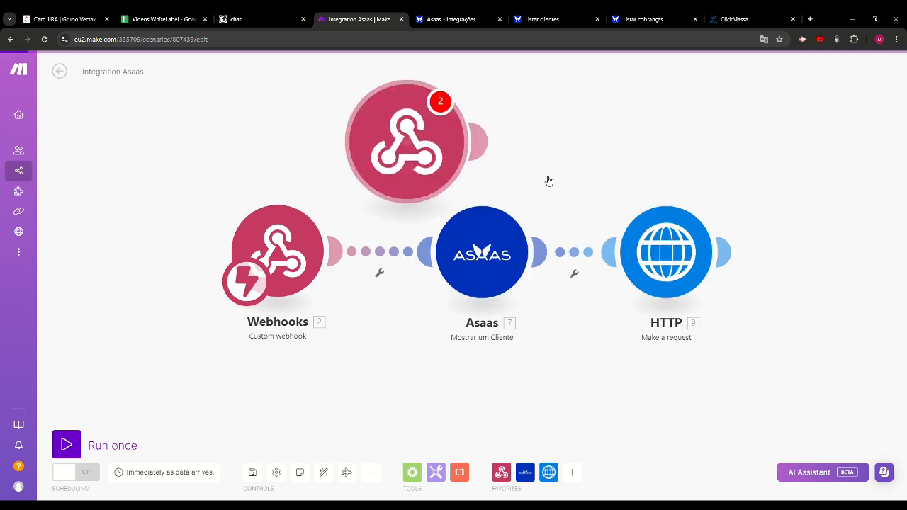
# - Create a webhook named Assas for the new module and copy its address to the clipboard
pyautogui.click(656, 139)
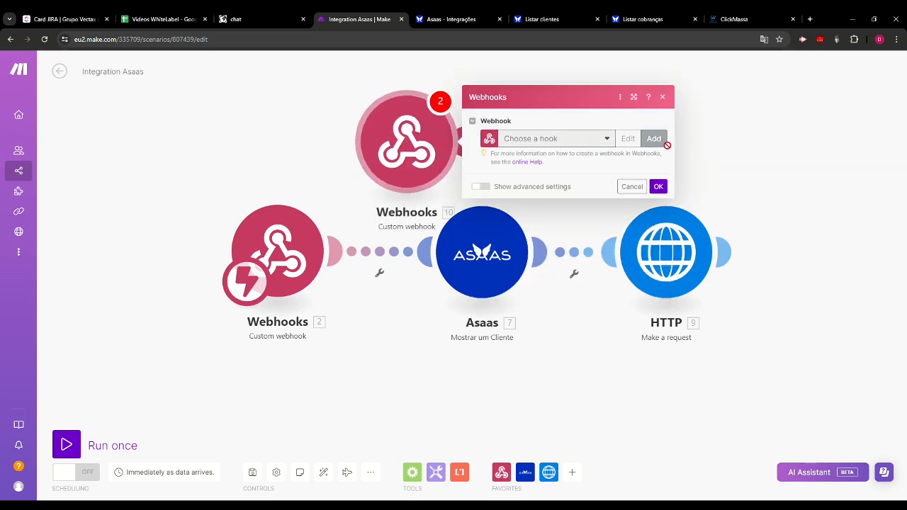
pyautogui.moveTo(819, 115); pyautogui.dragTo(665, 110)
pyautogui.write('Assas')
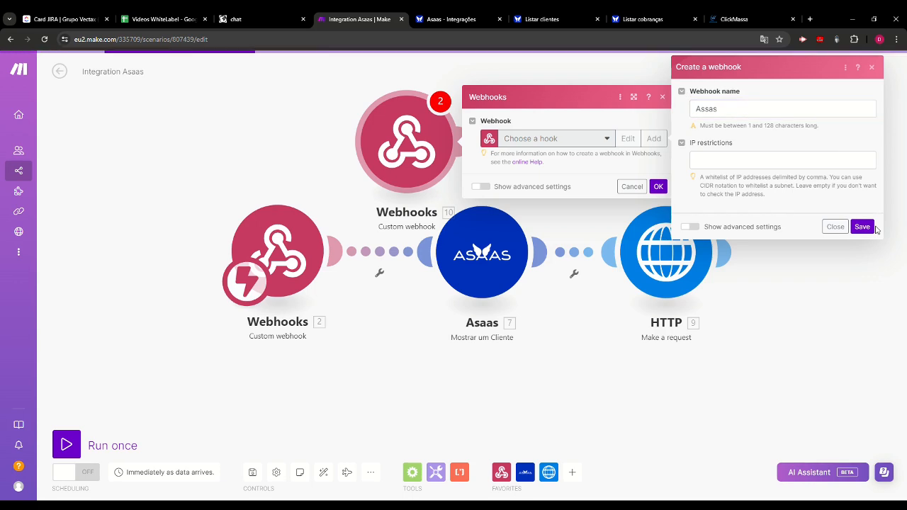
pyautogui.click(862, 227)
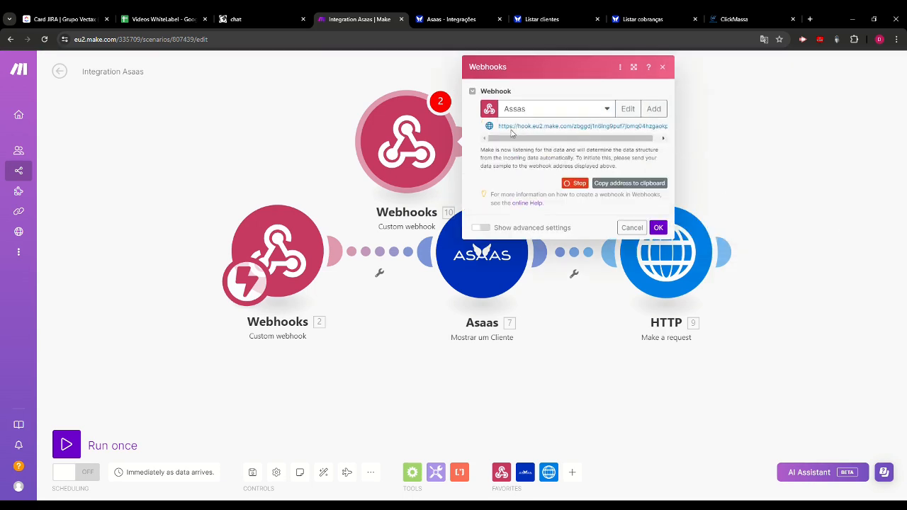
pyautogui.click(601, 182)
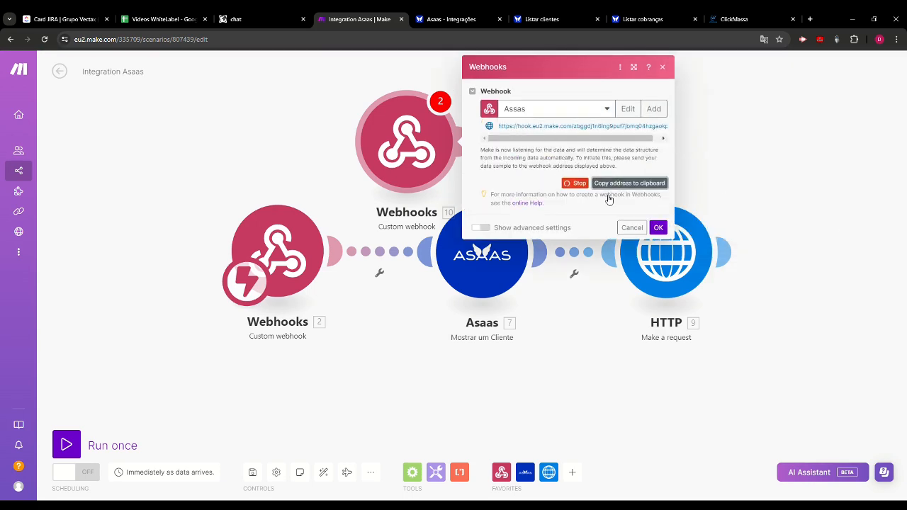
pyautogui.click(658, 228)
# - Delete the newly added Webhooks module and copy the address of the original module's Asaas webhook to the clipboard
pyautogui.rightClick(345, 151)
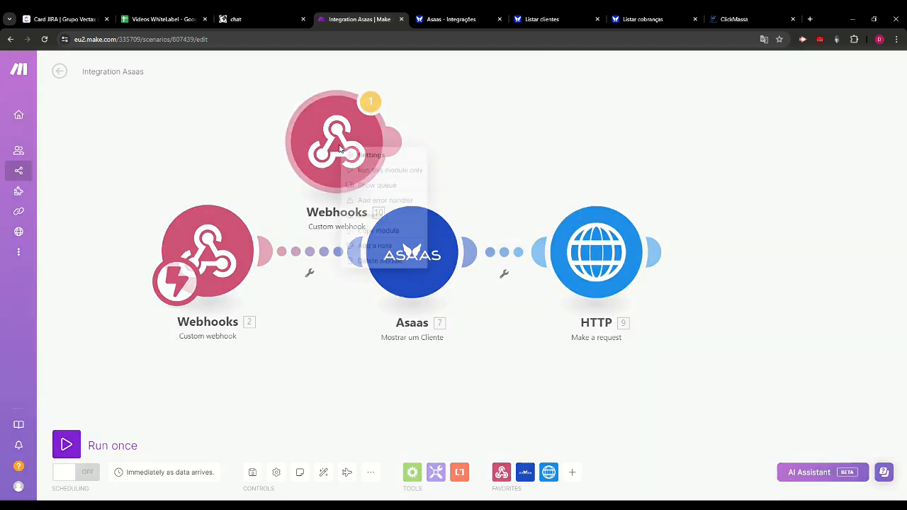
pyautogui.click(360, 261)
pyautogui.click(208, 251)
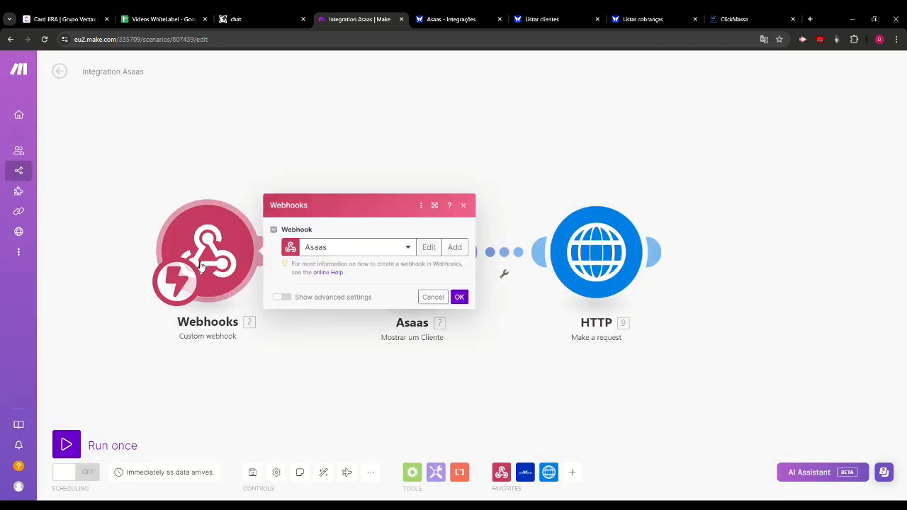
pyautogui.click(425, 273)
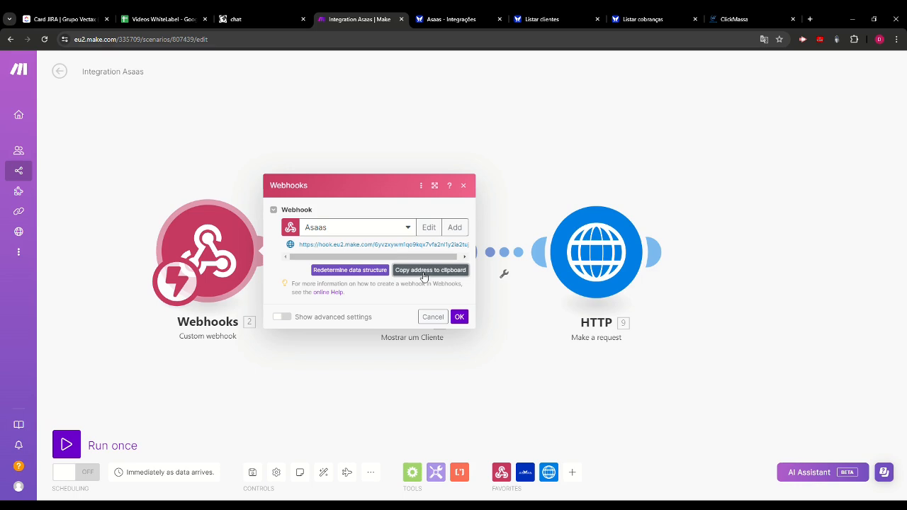
# - Switch to Asaas and open the Webhook para cobranças for editing in the account's integrations
pyautogui.click(451, 20)
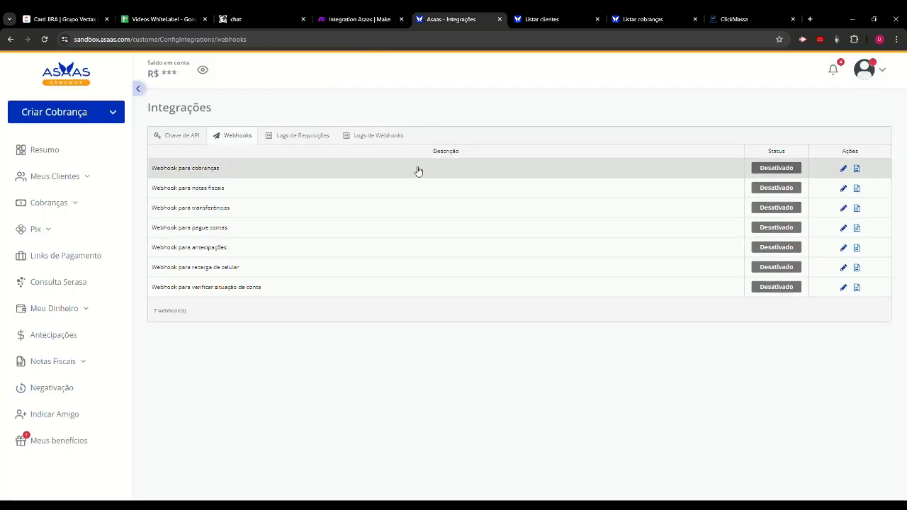
pyautogui.click(869, 67)
pyautogui.click(771, 289)
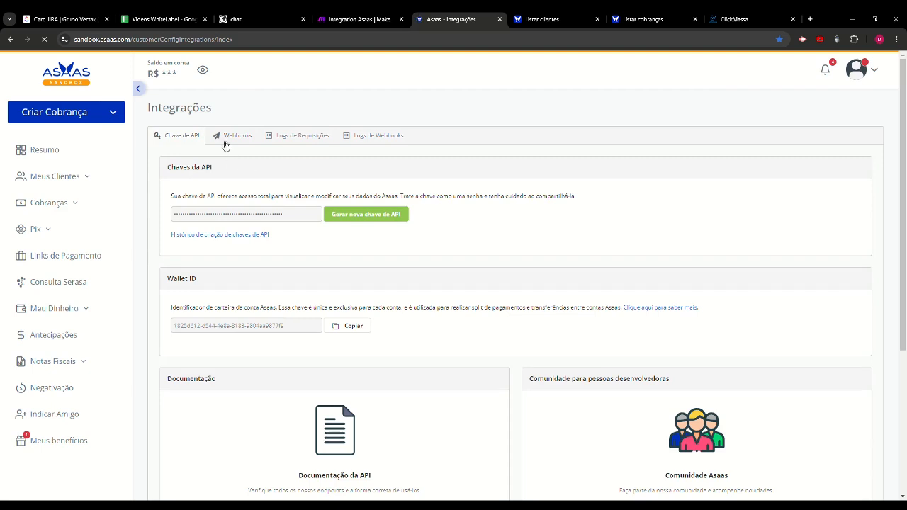
pyautogui.click(231, 137)
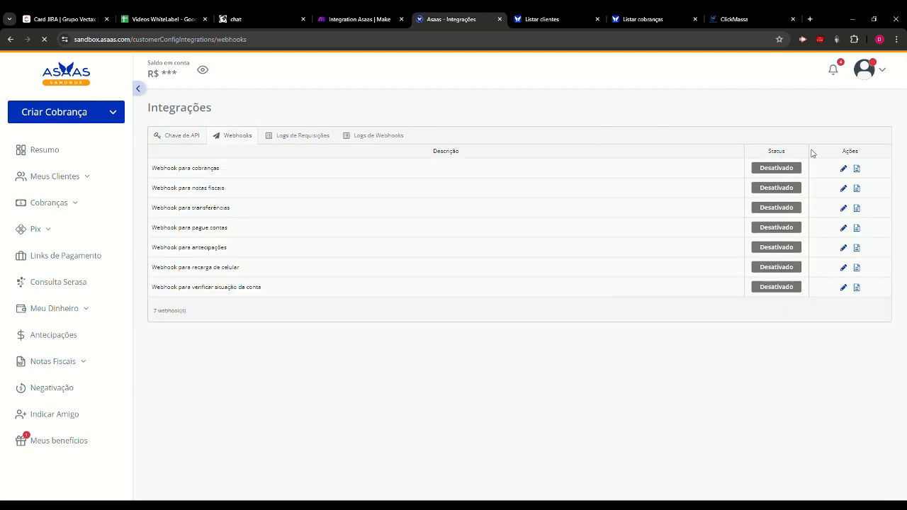
pyautogui.click(844, 169)
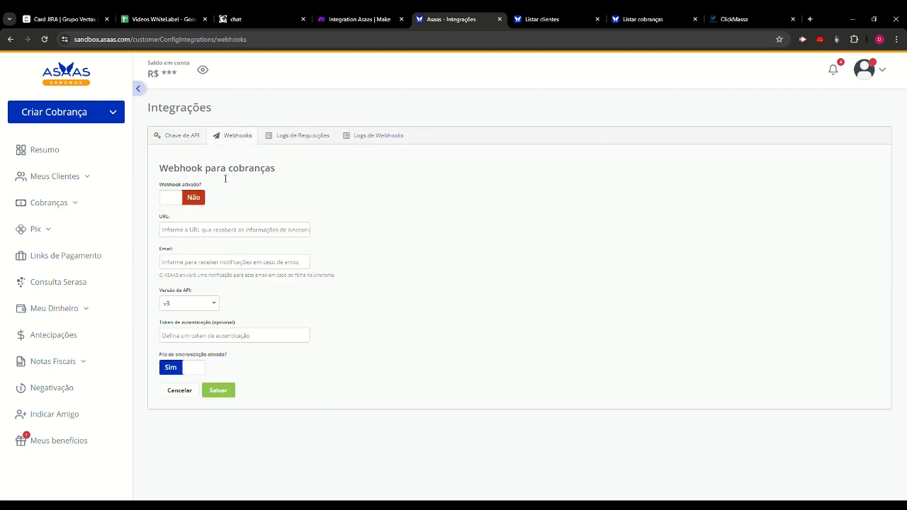
# - Activate the charges webhook, paste the copied Make address as its URL, fill in the notification e-mail and save the configuration
pyautogui.click(191, 198)
pyautogui.click(237, 236)
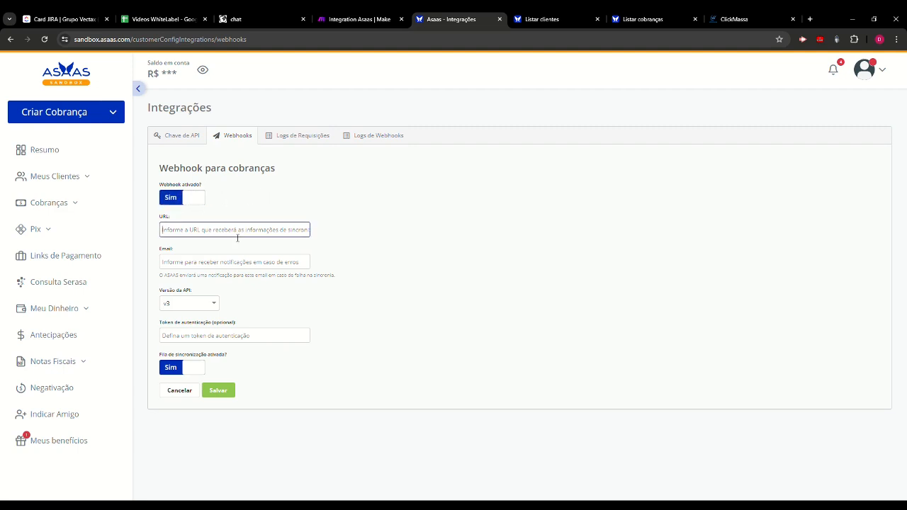
pyautogui.click(234, 262)
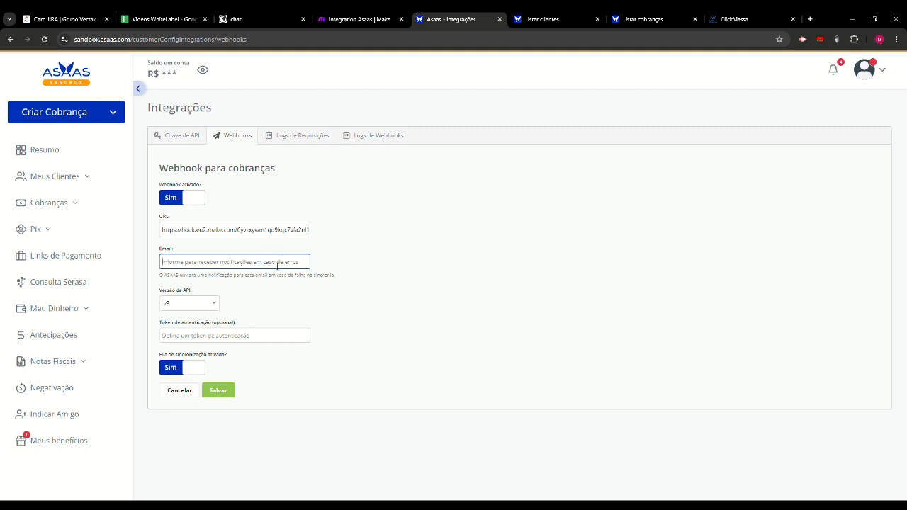
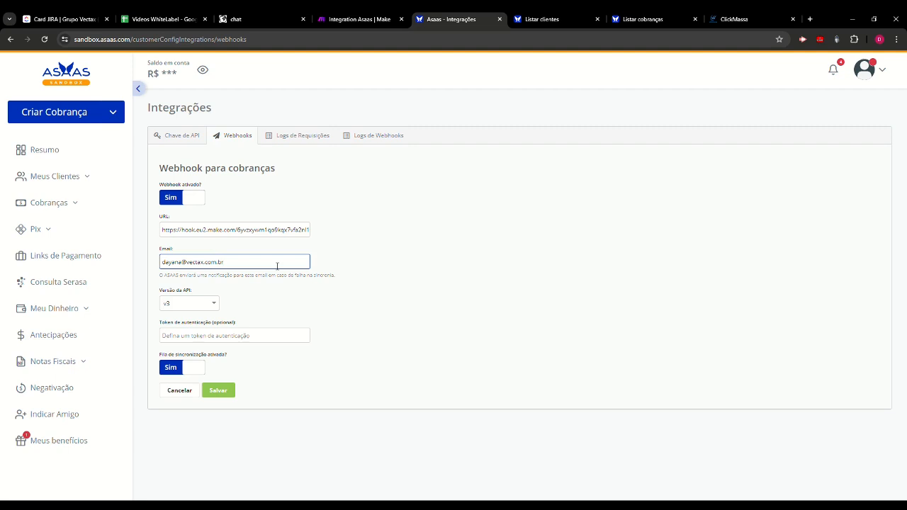
pyautogui.click(258, 303)
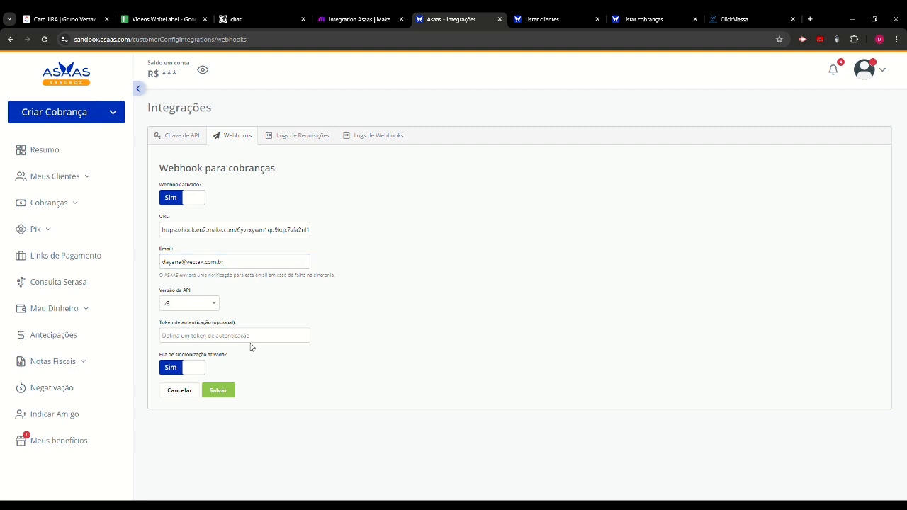
pyautogui.click(231, 394)
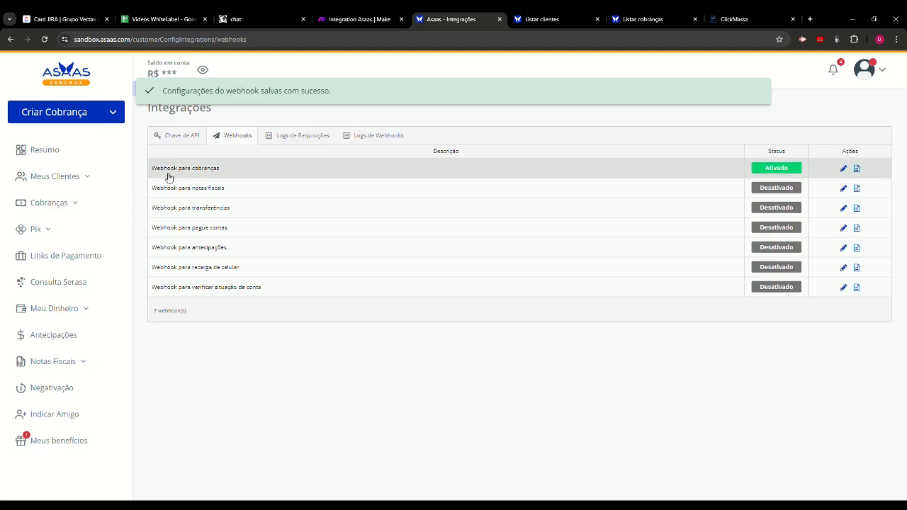
# - Return to the Make scenario, dismiss the webhook settings and insert an empty module between the Webhooks and Asaas modules
pyautogui.click(359, 19)
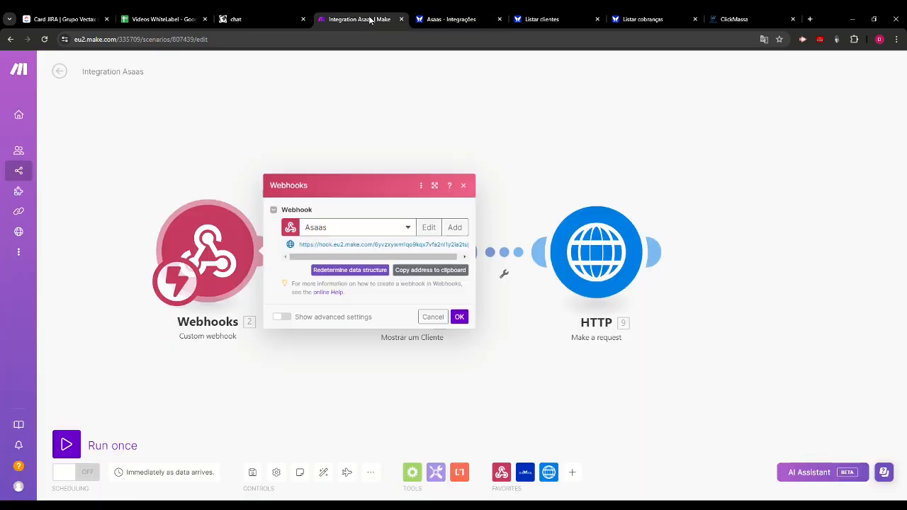
pyautogui.click(546, 175)
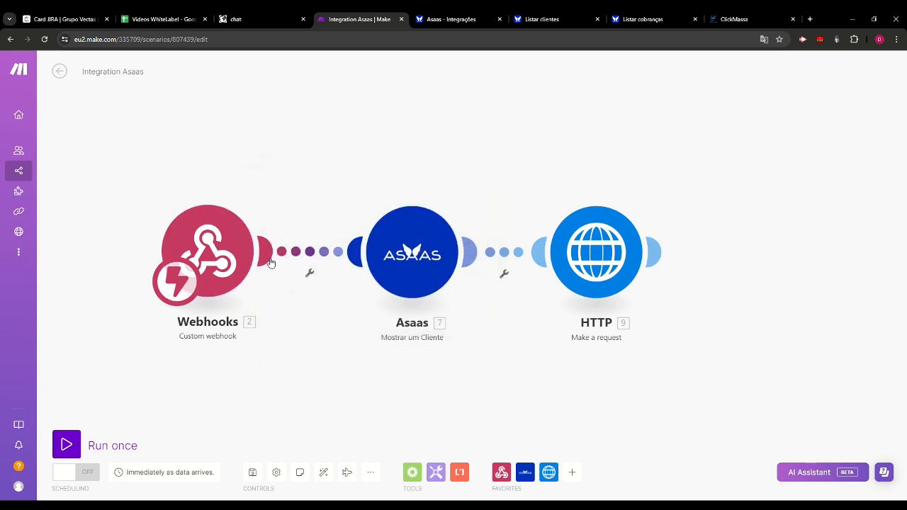
pyautogui.click(307, 253)
pyautogui.click(296, 351)
pyautogui.click(312, 277)
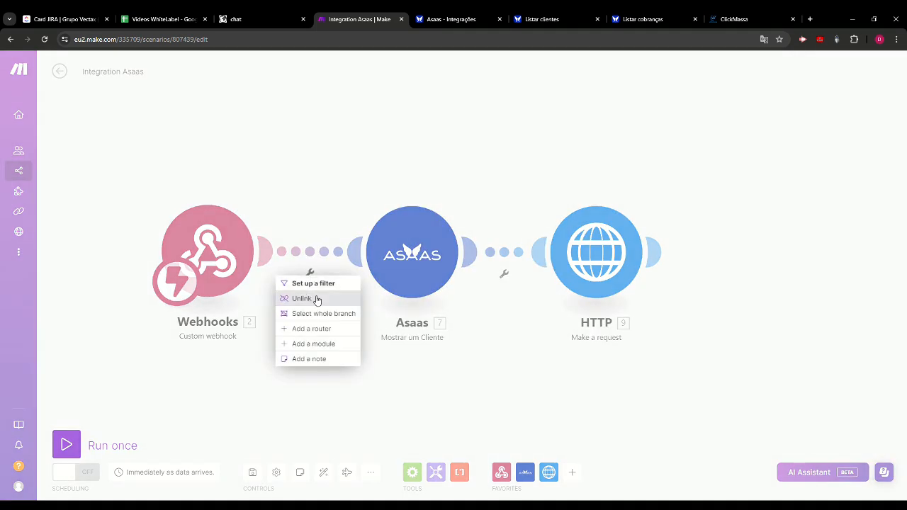
pyautogui.click(309, 344)
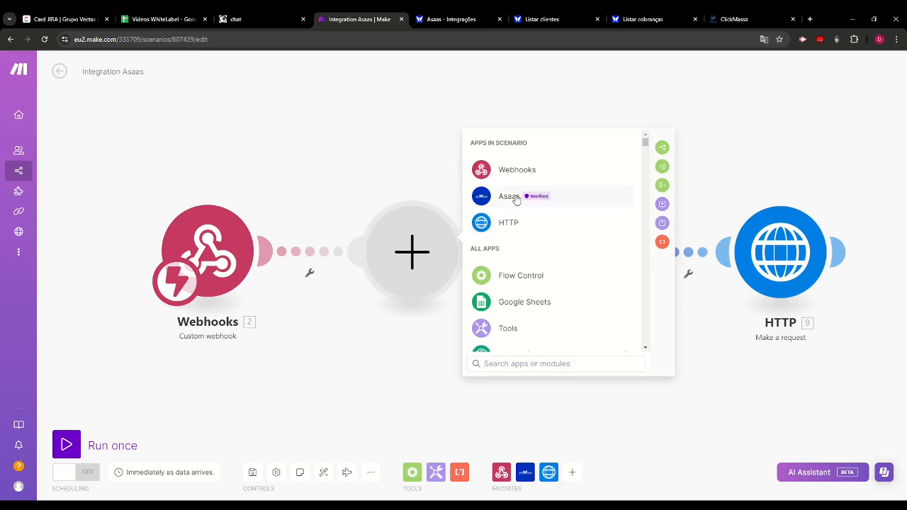
# - Set the empty module to the Asaas action Mostrar um Cliente
pyautogui.click(515, 198)
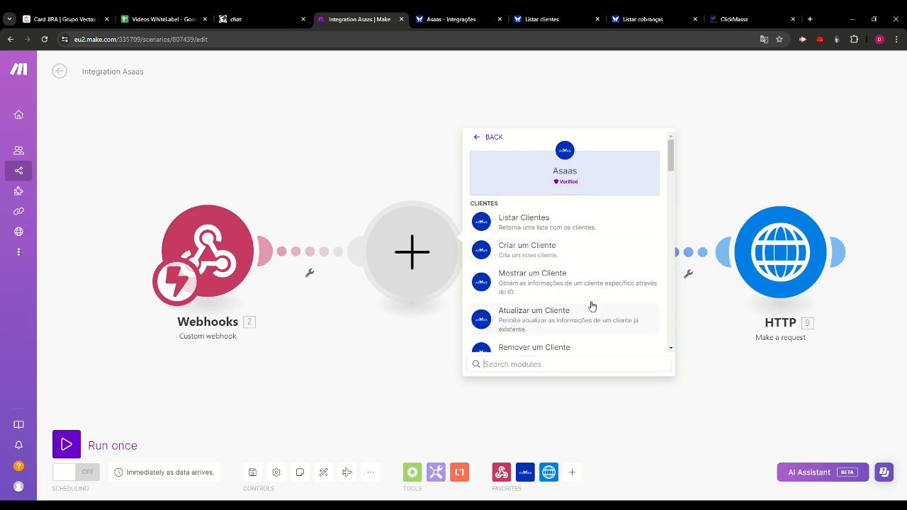
pyautogui.click(532, 280)
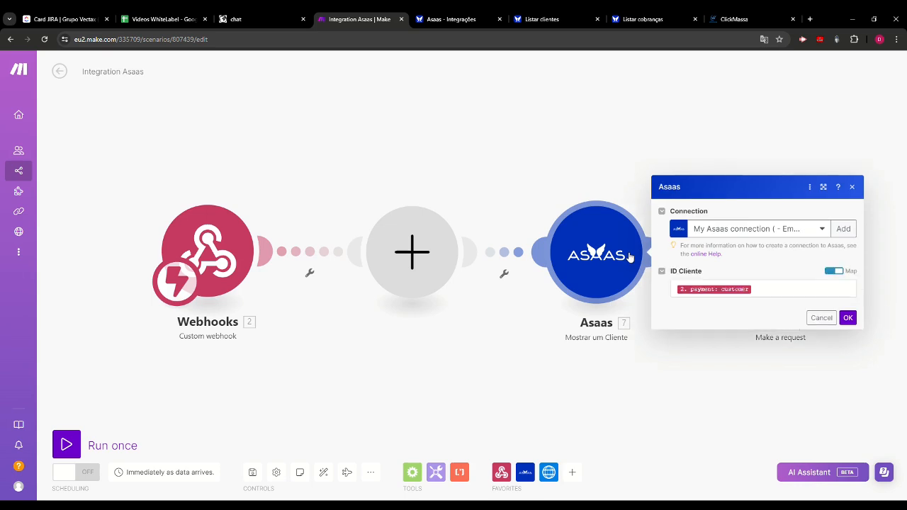
pyautogui.click(821, 317)
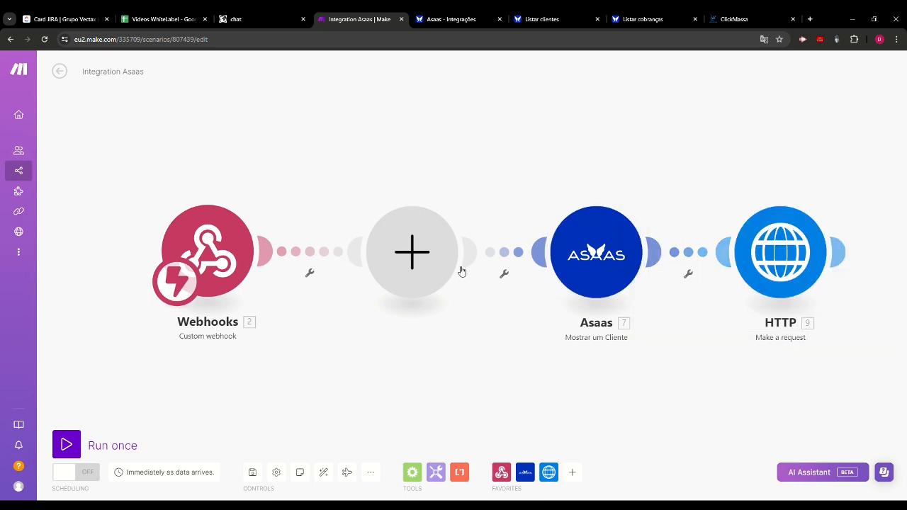
pyautogui.click(431, 269)
pyautogui.click(505, 198)
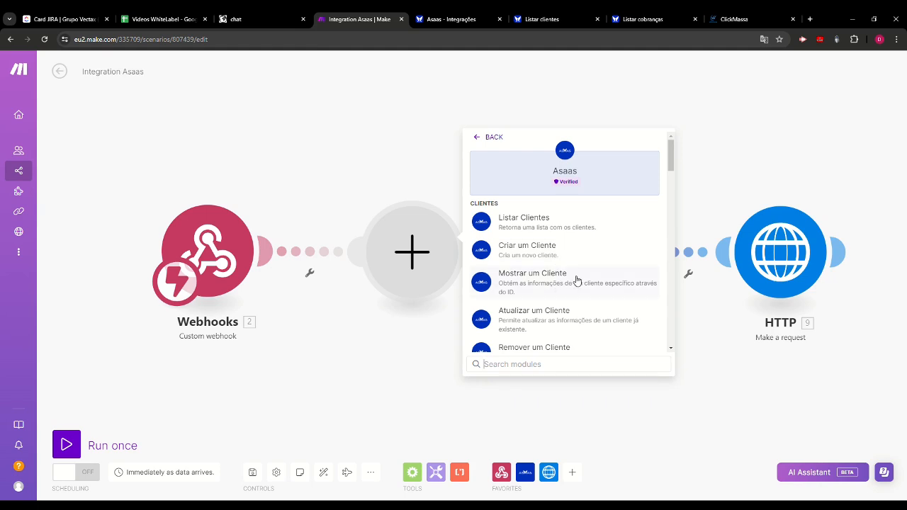
pyautogui.click(537, 287)
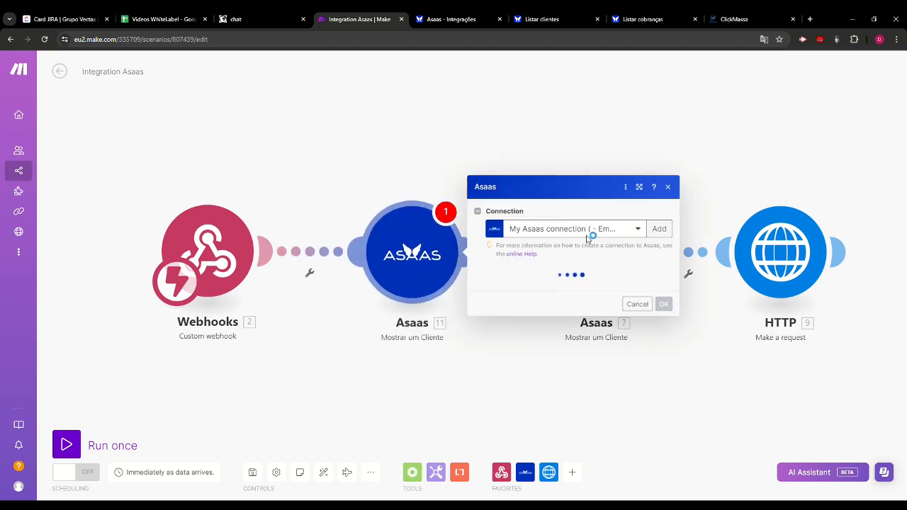
# - Create a connection named My Asaas connection with the pasted access token and the Sandbox (sandbox.asaas.com) environment
pyautogui.click(659, 222)
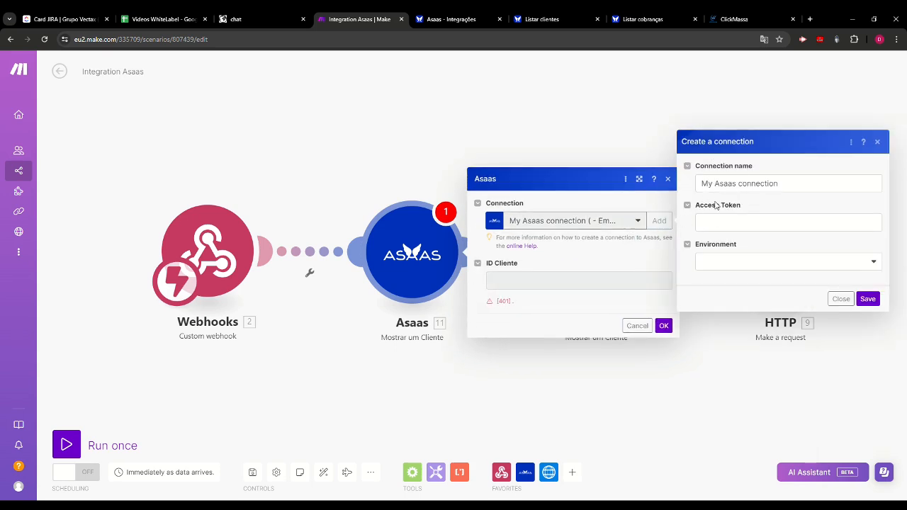
pyautogui.click(716, 230)
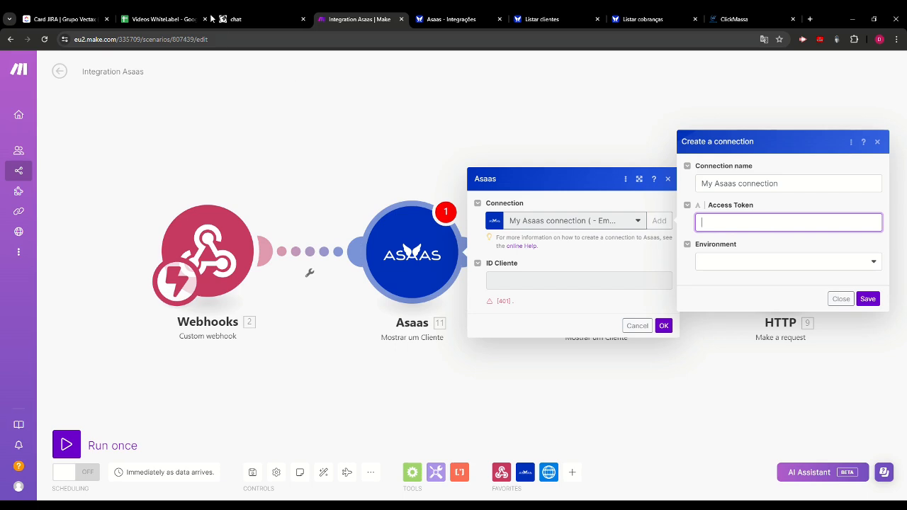
pyautogui.hotkey('ctrl', 'v')
pyautogui.click(757, 261)
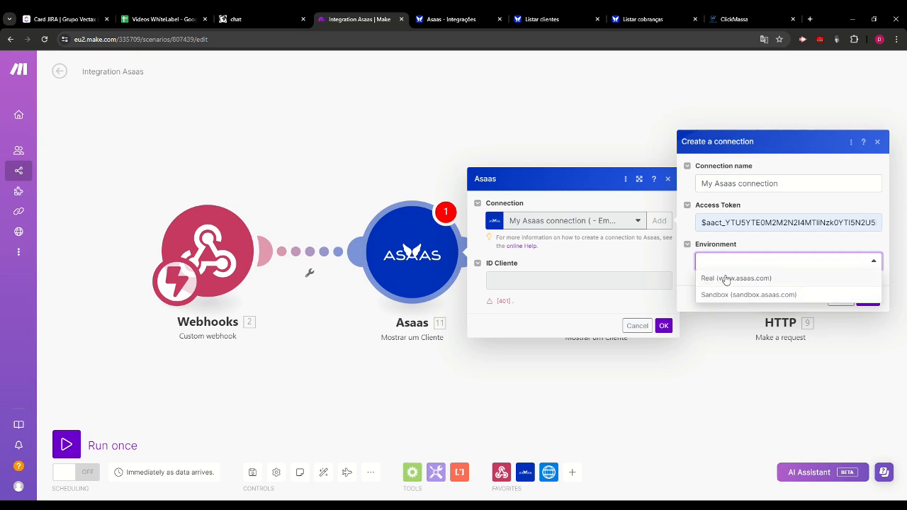
pyautogui.click(724, 295)
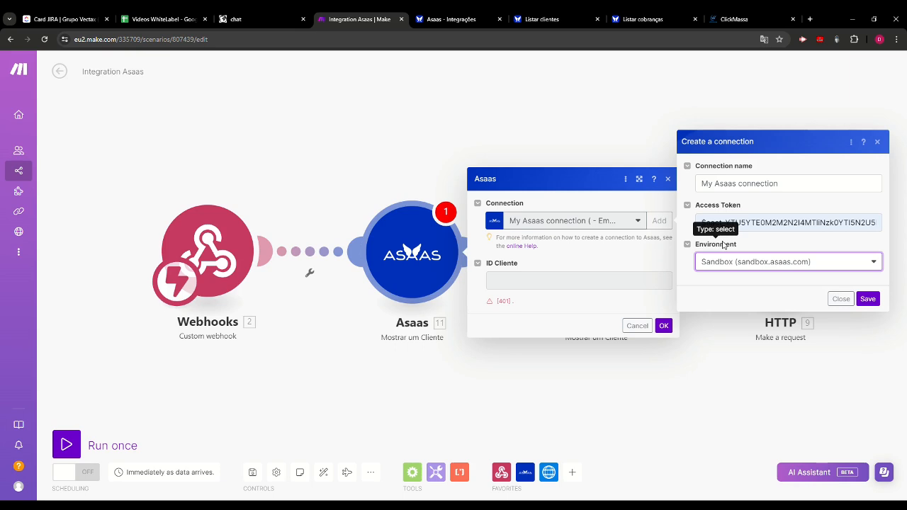
pyautogui.click(779, 262)
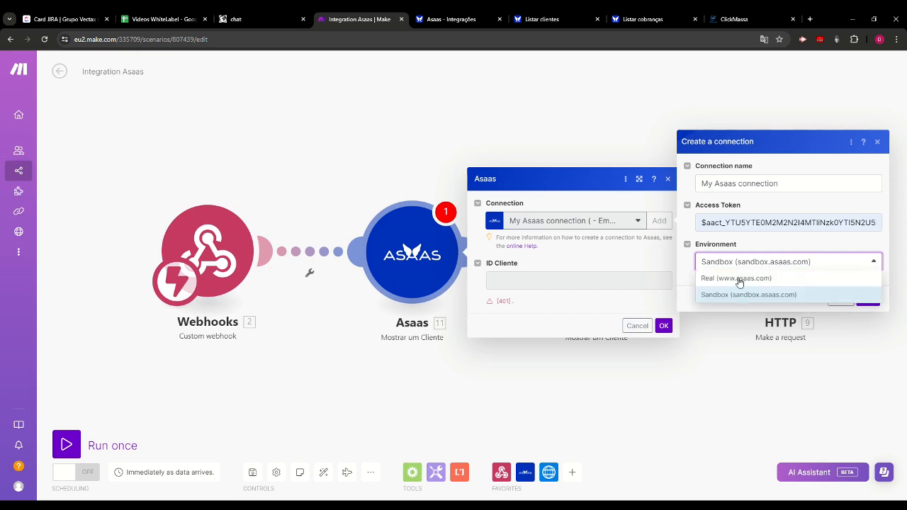
pyautogui.click(689, 272)
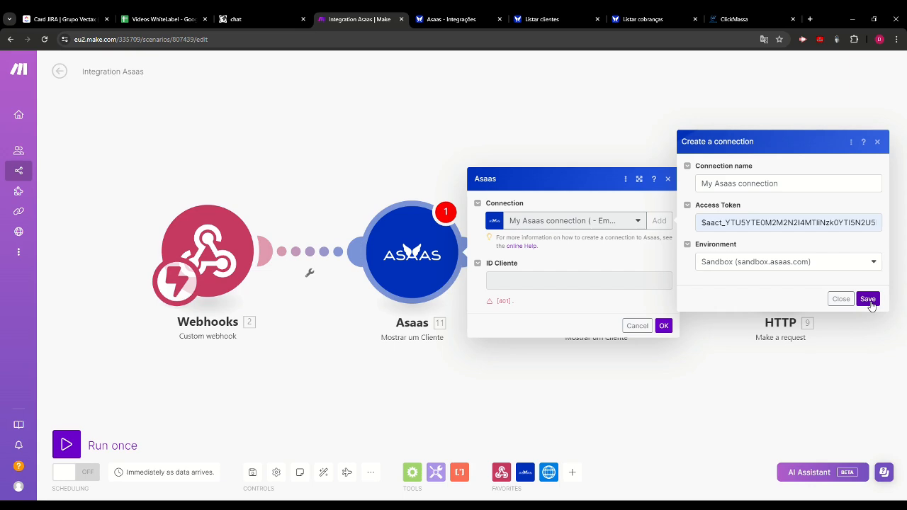
pyautogui.click(869, 300)
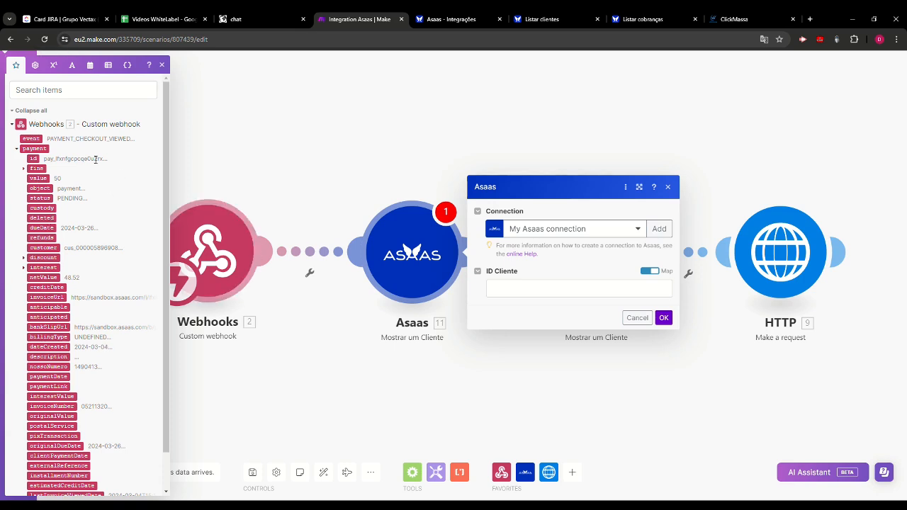
# - Map the webhook's payment customer value to ID Cliente in the new Asaas module and save its settings
pyautogui.scroll(-1, 75, 334)
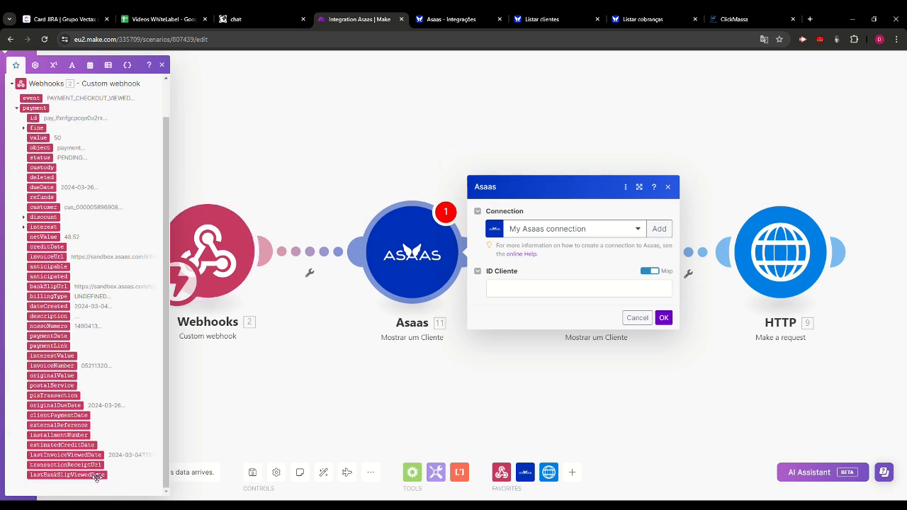
pyautogui.scroll(1, 95, 444)
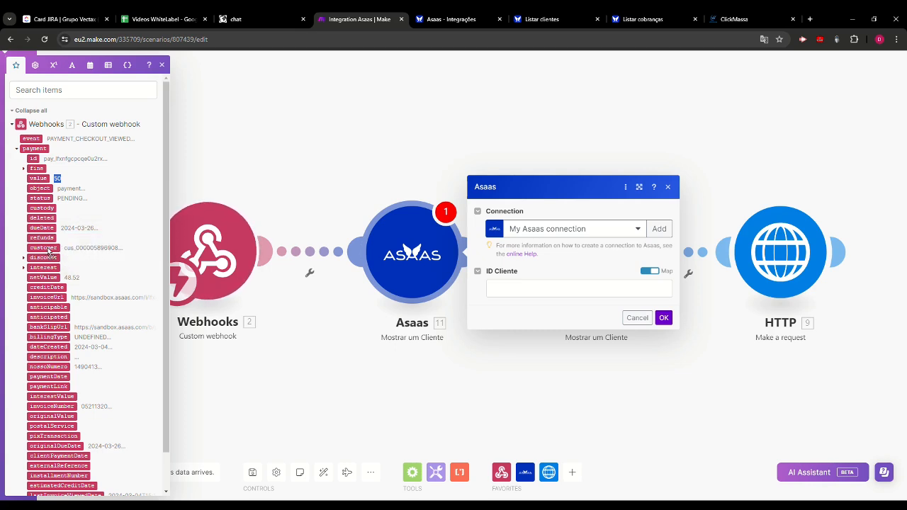
pyautogui.moveTo(52, 253); pyautogui.dragTo(536, 289)
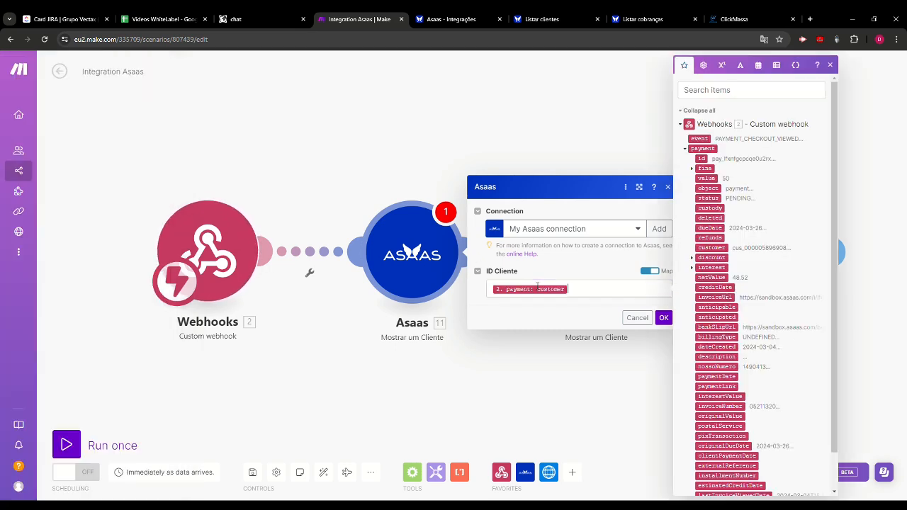
pyautogui.click(665, 319)
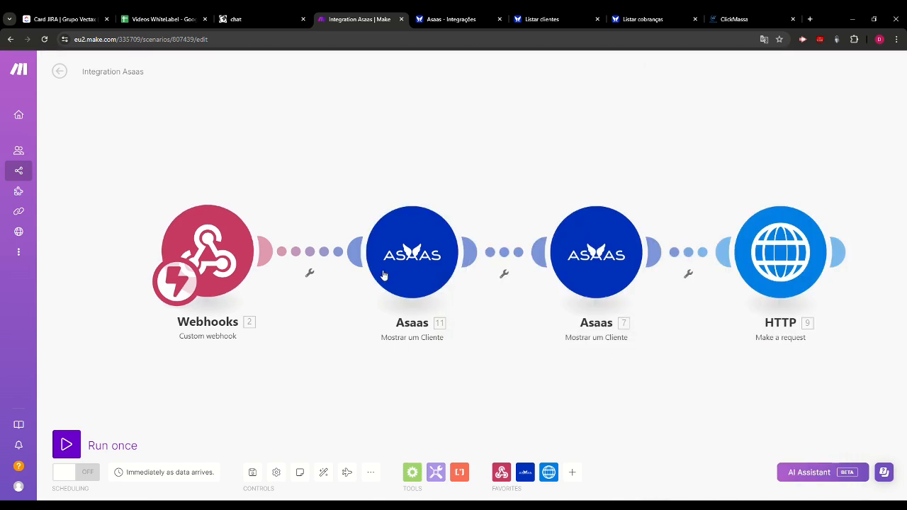
# - Delete the duplicate Asaas module beside the Webhooks module and open the settings of the remaining Mostrar um Cliente module
pyautogui.rightClick(454, 270)
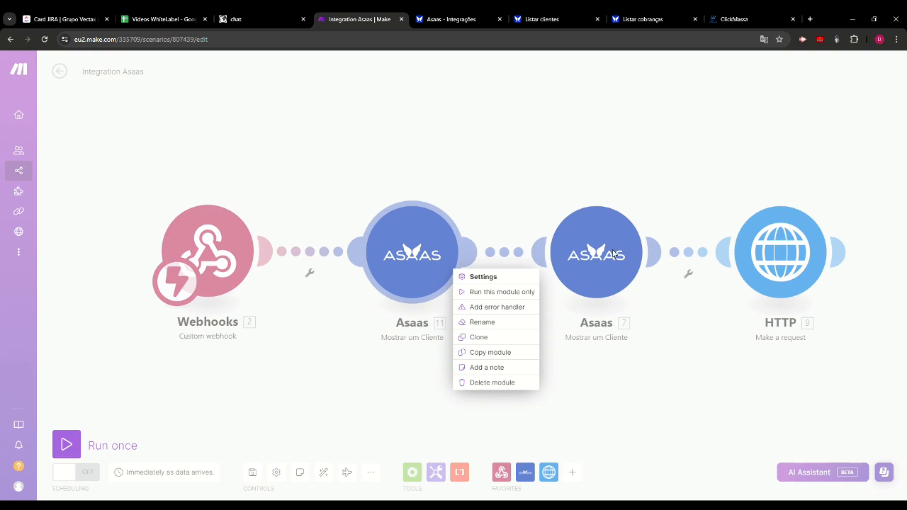
pyautogui.click(497, 383)
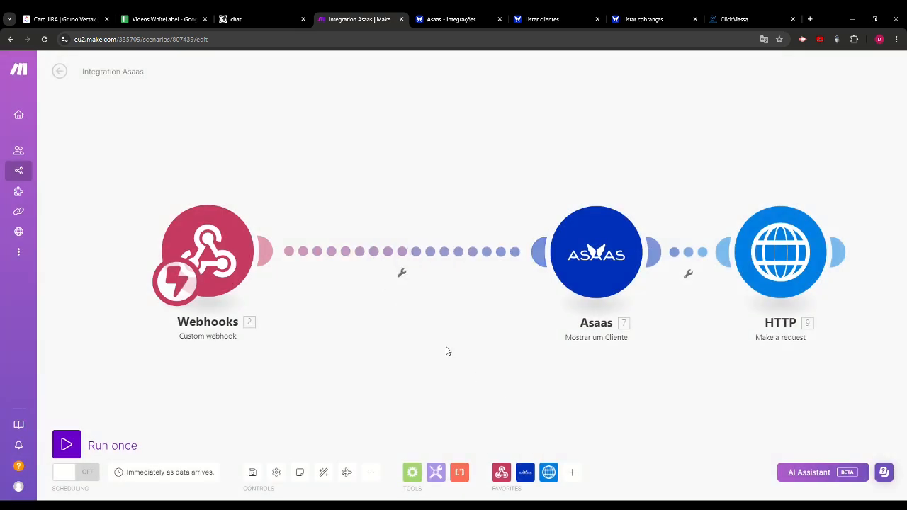
pyautogui.click(576, 265)
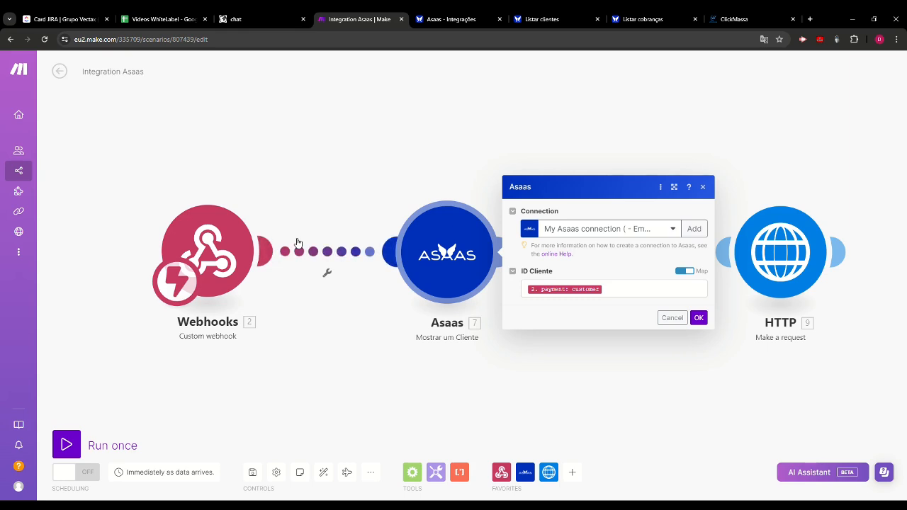
# - Close the Mostrar um Cliente module's settings with its values kept and check the webhook selected in the Webhooks module
pyautogui.click(704, 323)
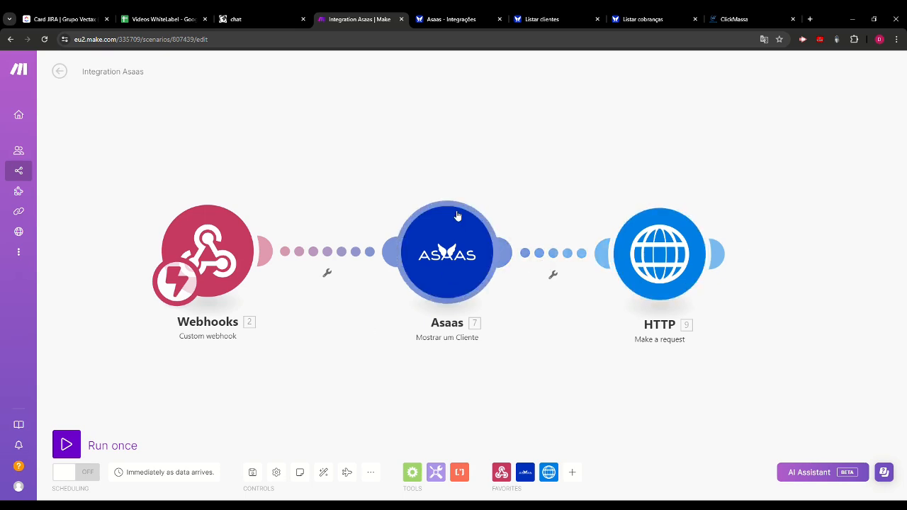
pyautogui.click(204, 244)
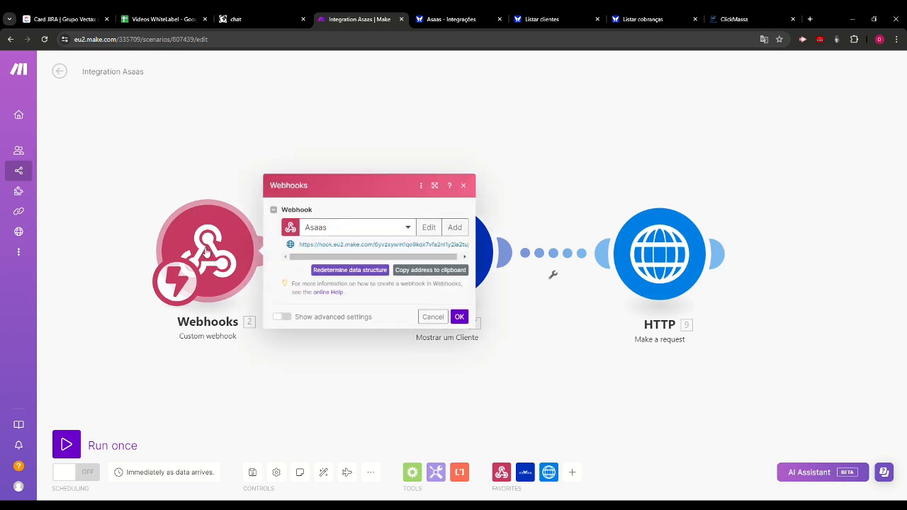
pyautogui.click(437, 127)
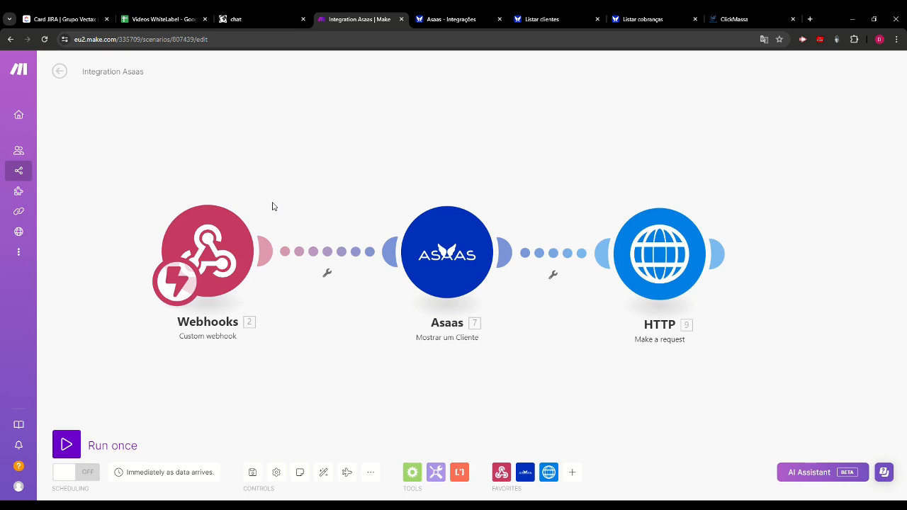
# - Switch to the Asaas integrations page and examine the charges webhook, the request logs and the webhook logs
pyautogui.click(430, 22)
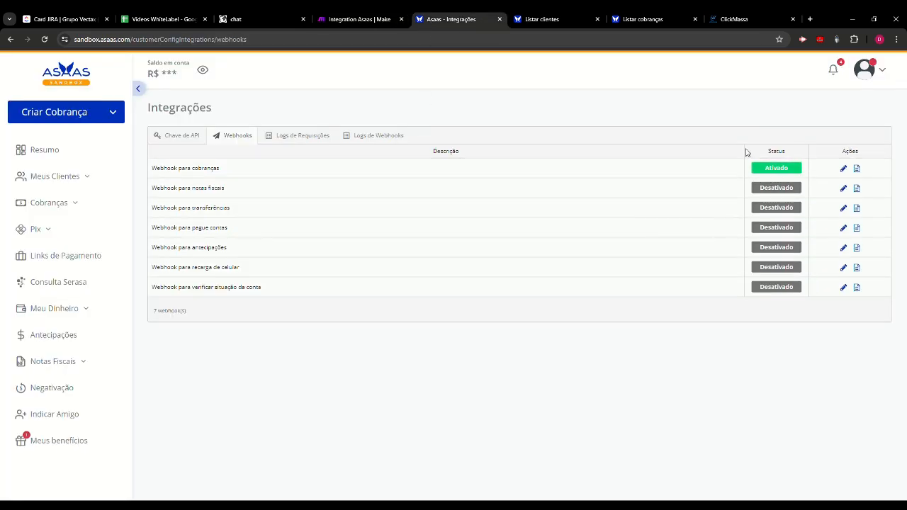
pyautogui.click(844, 169)
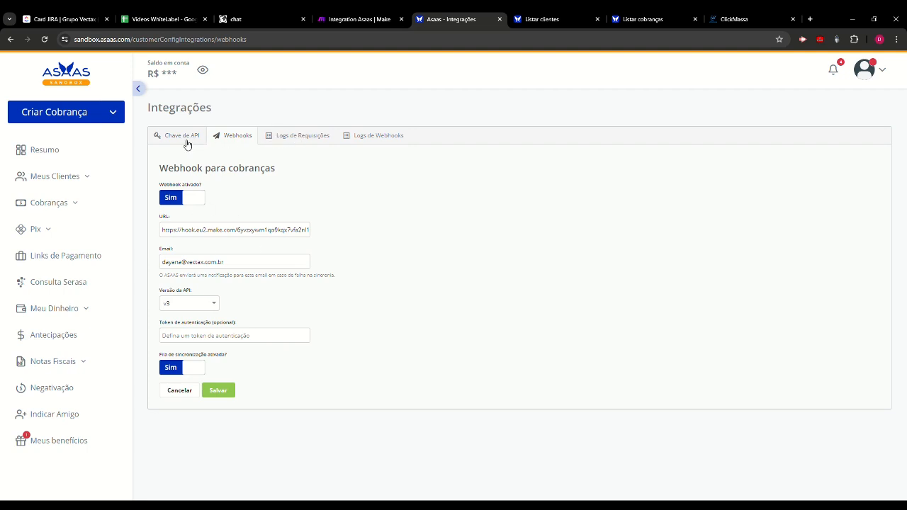
pyautogui.click(253, 137)
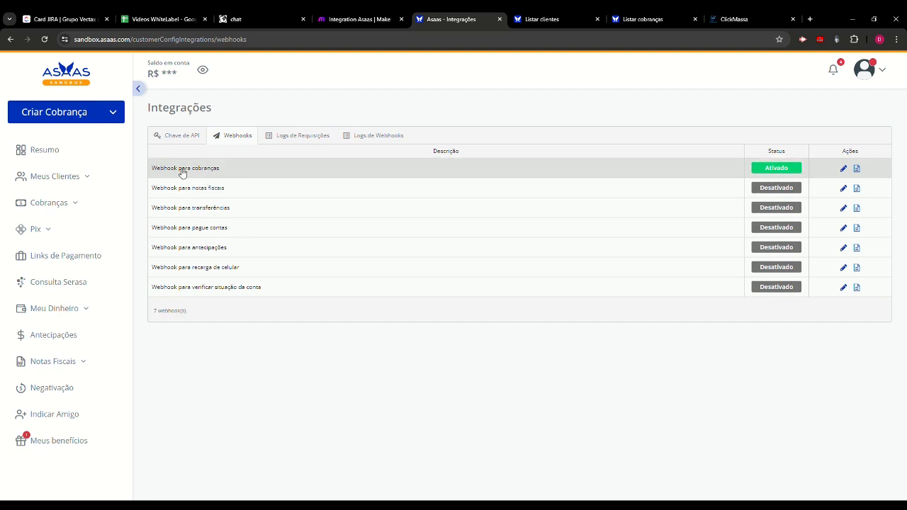
pyautogui.click(306, 137)
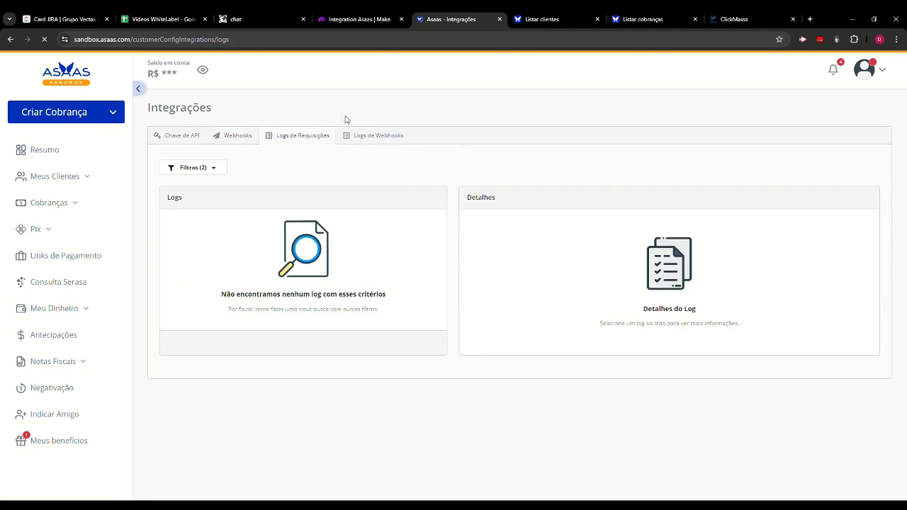
pyautogui.click(366, 137)
pyautogui.click(312, 136)
pyautogui.click(372, 137)
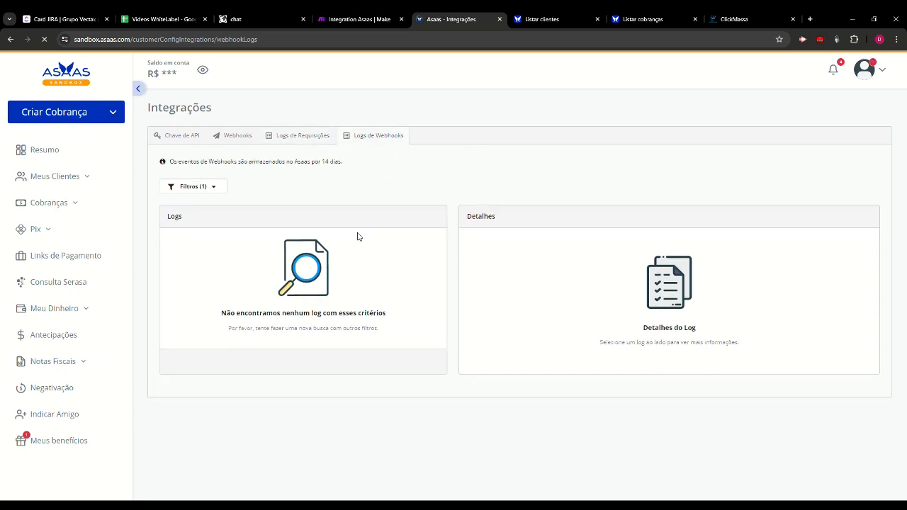
# - Return to the Make scenario and review the Mostrar um Cliente module's connection and ID Cliente mapping
pyautogui.click(377, 20)
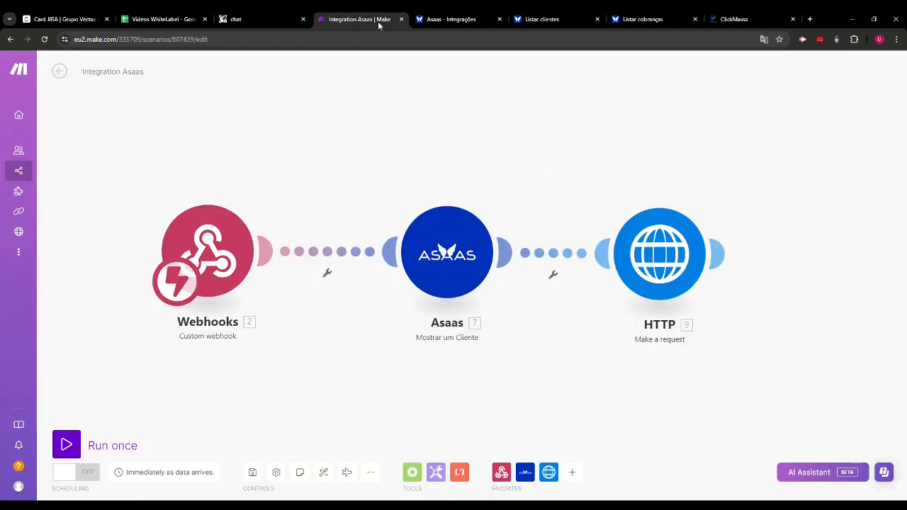
pyautogui.click(438, 264)
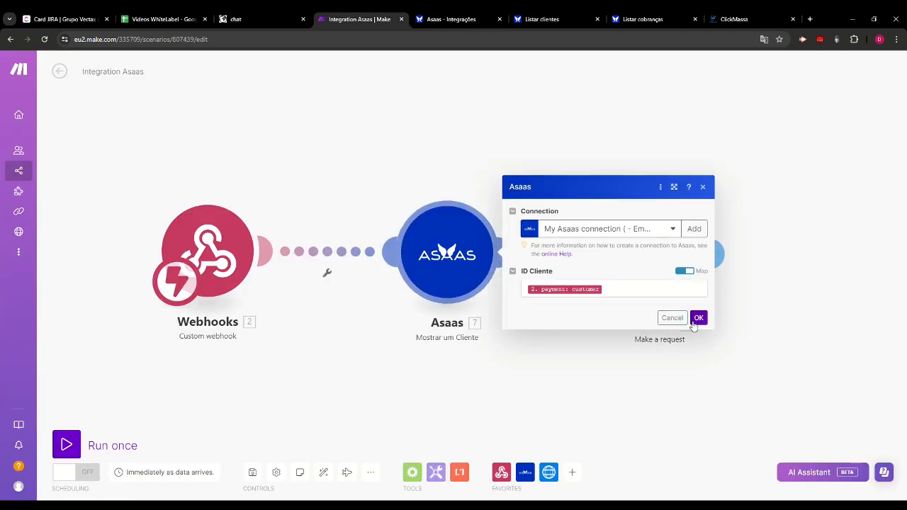
pyautogui.click(699, 318)
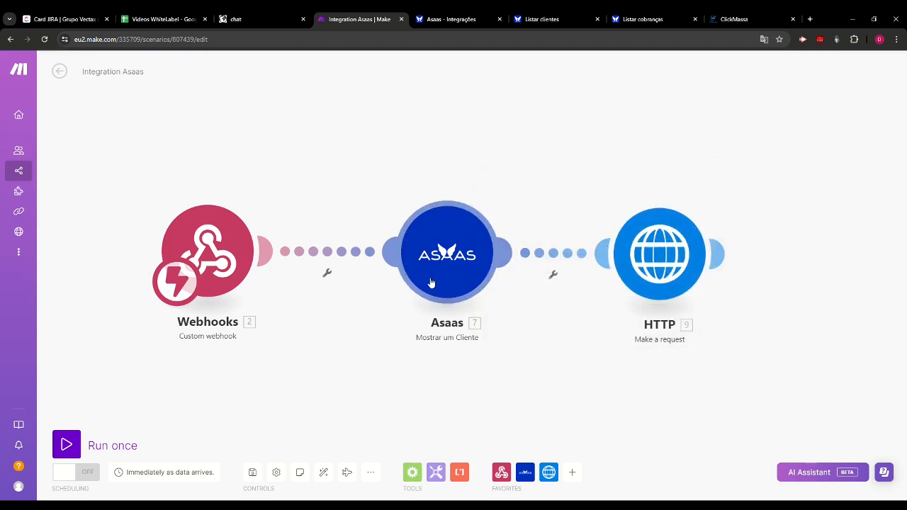